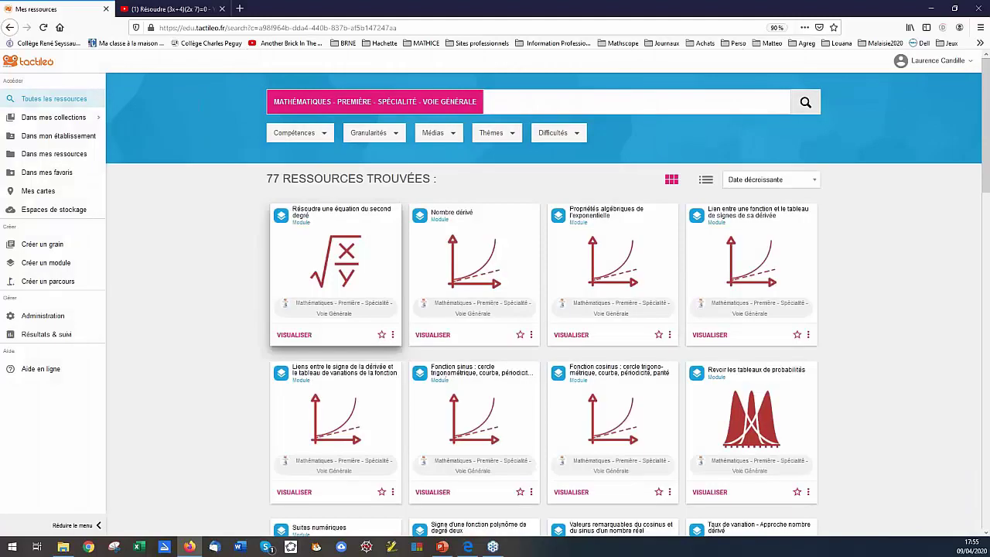
Filter the Mathématiques - Première - Spécialité resources by granularity so that only modules are listed.
{"action": "left_click", "coordinate": [395, 138]}
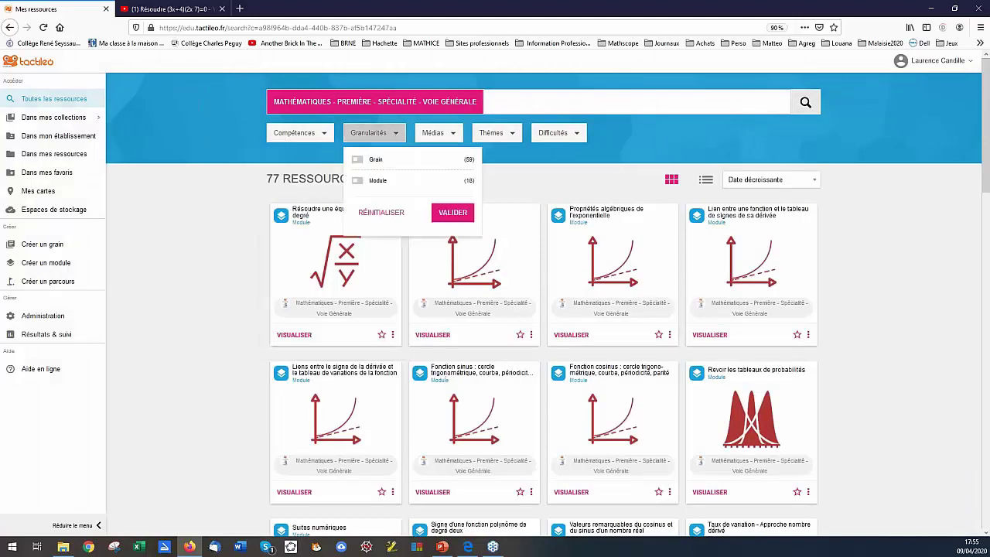
{"action": "left_click", "coordinate": [358, 183]}
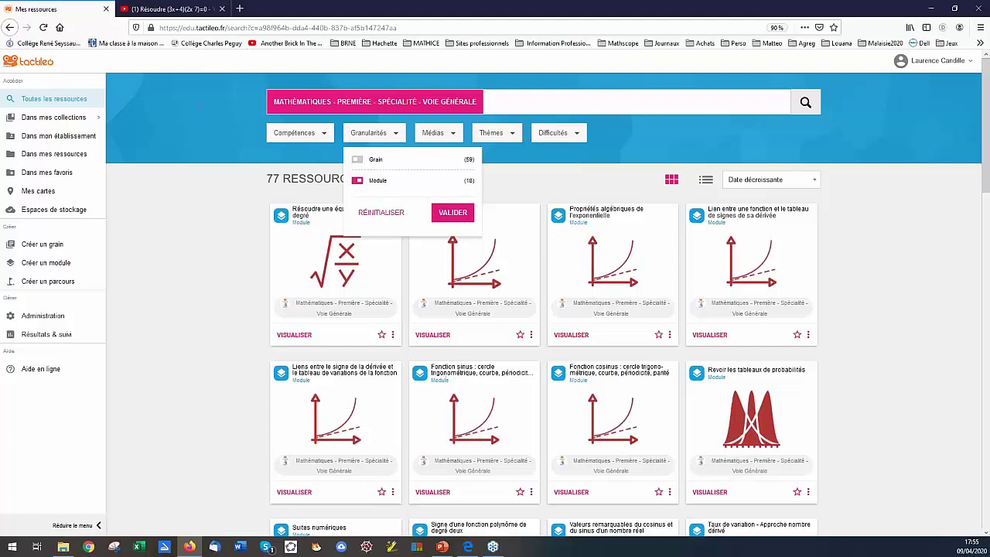
{"action": "left_click", "coordinate": [452, 212]}
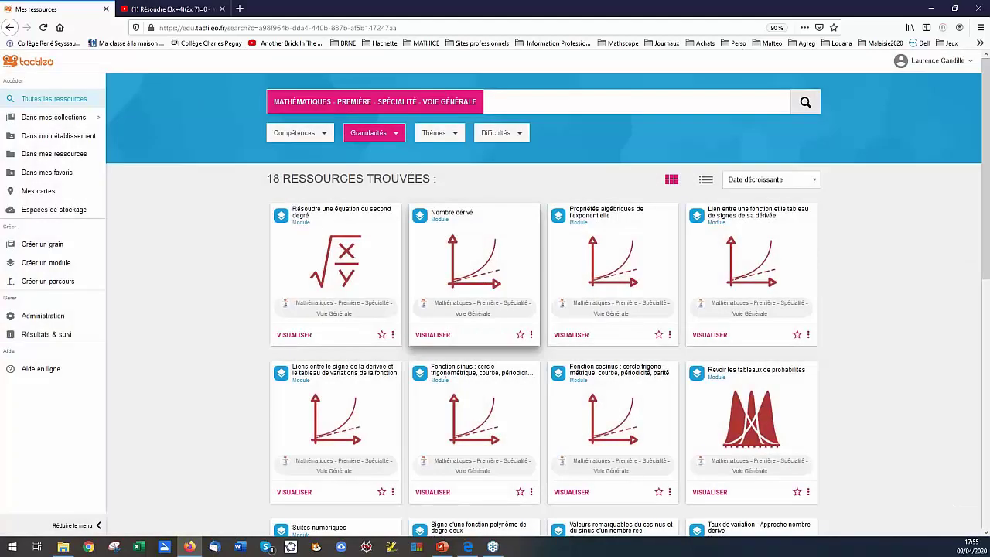
Find the module "Forme canonique d'une fonction polynôme de degré deux" in the results and duplicate it for editing.
{"action": "scroll", "coordinate": [473, 270], "scroll_direction": "down", "scroll_amount": 3}
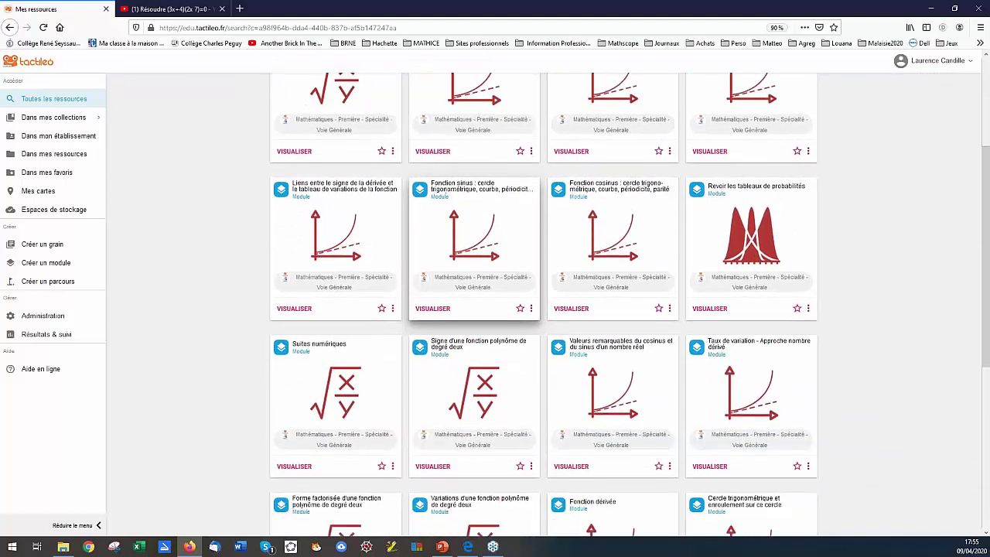
{"action": "scroll", "coordinate": [473, 270], "scroll_direction": "down", "scroll_amount": 2}
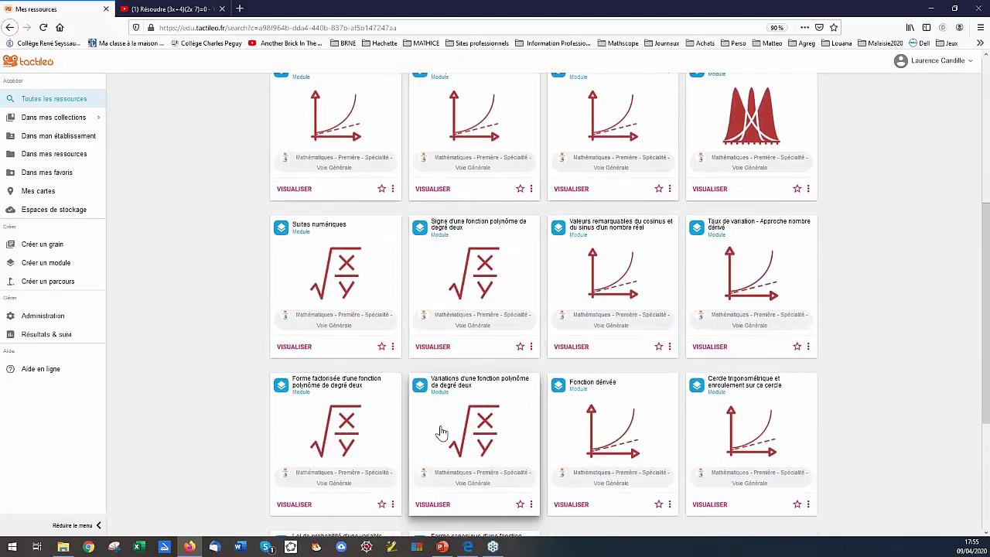
{"action": "scroll", "coordinate": [441, 432], "scroll_direction": "down", "scroll_amount": 1}
{"action": "left_click", "coordinate": [444, 437]}
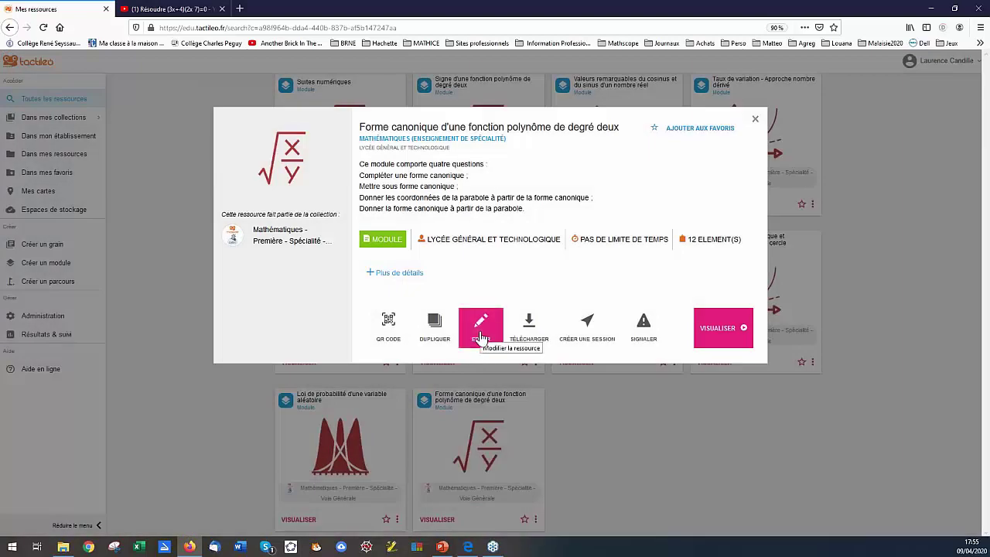
{"action": "left_click", "coordinate": [481, 337]}
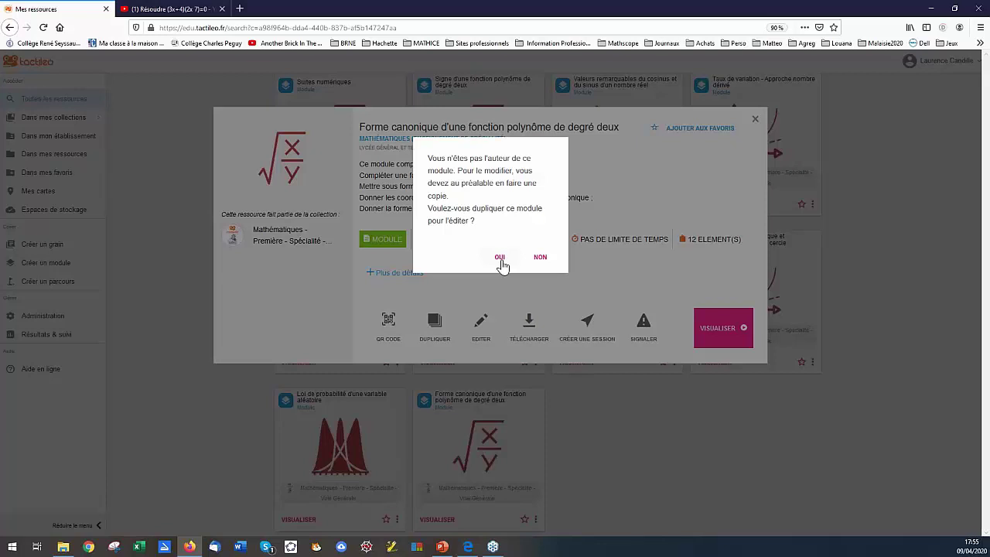
{"action": "left_click", "coordinate": [500, 258]}
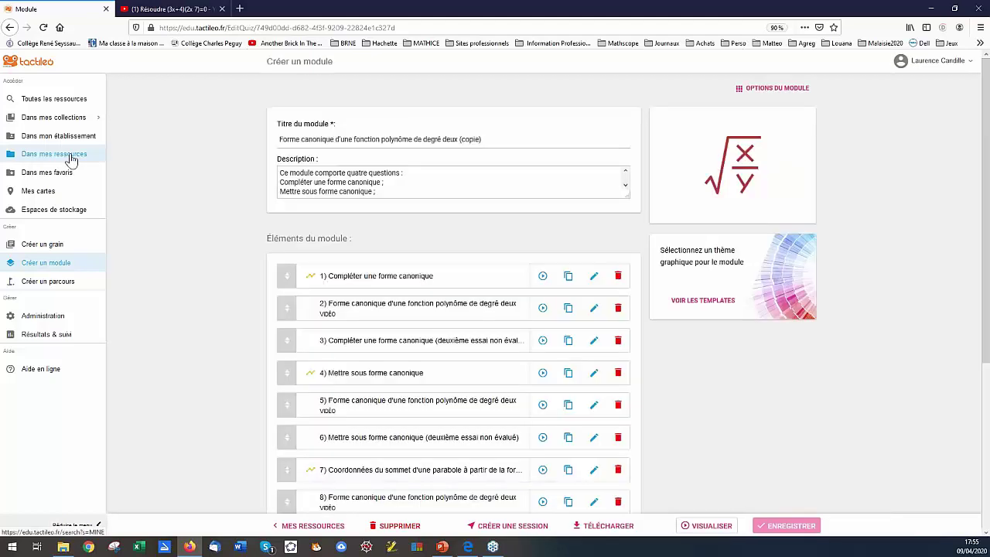
Go to the personal resources and open the copy of "Forme canonique d'une fonction polynôme de degré deux" for editing.
{"action": "left_click", "coordinate": [71, 159]}
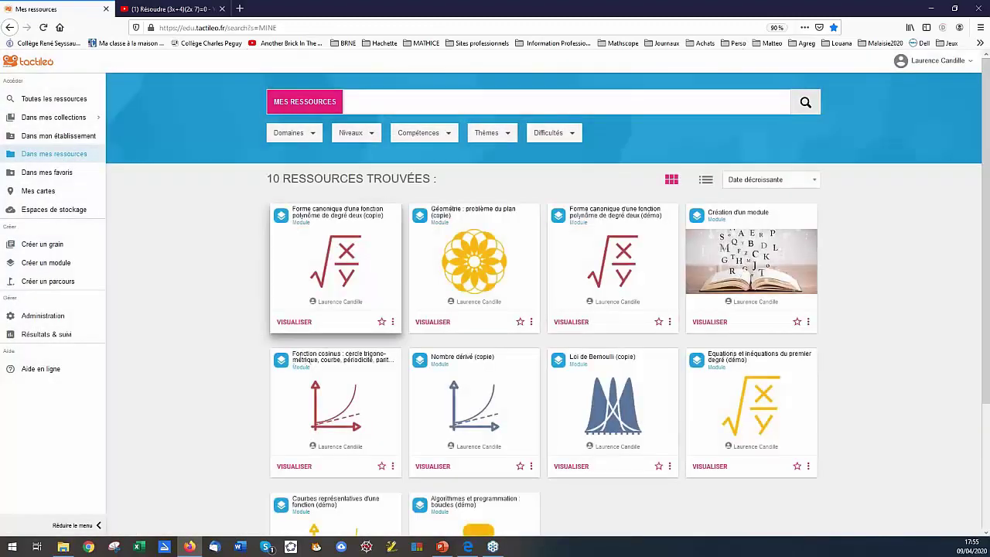
{"action": "left_click", "coordinate": [336, 248]}
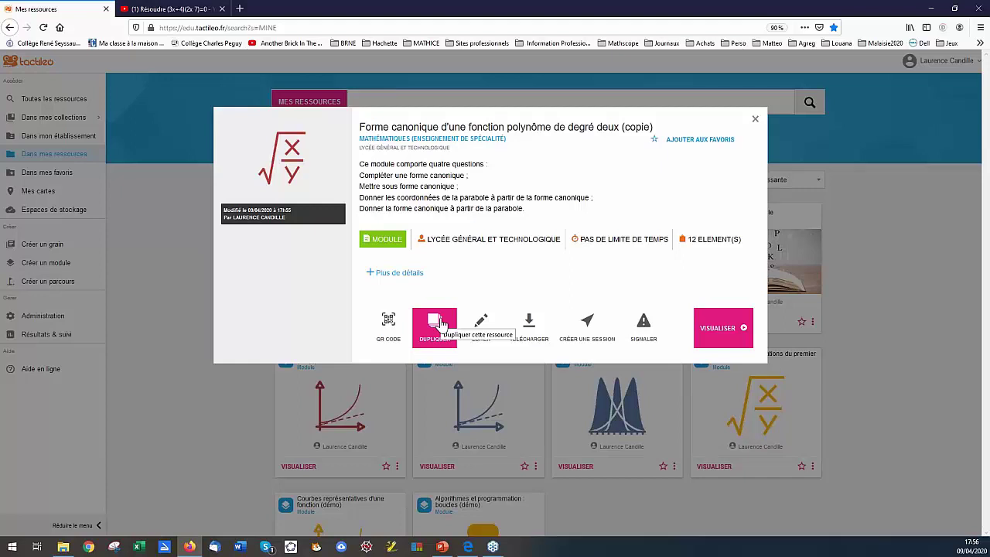
{"action": "left_click", "coordinate": [480, 331]}
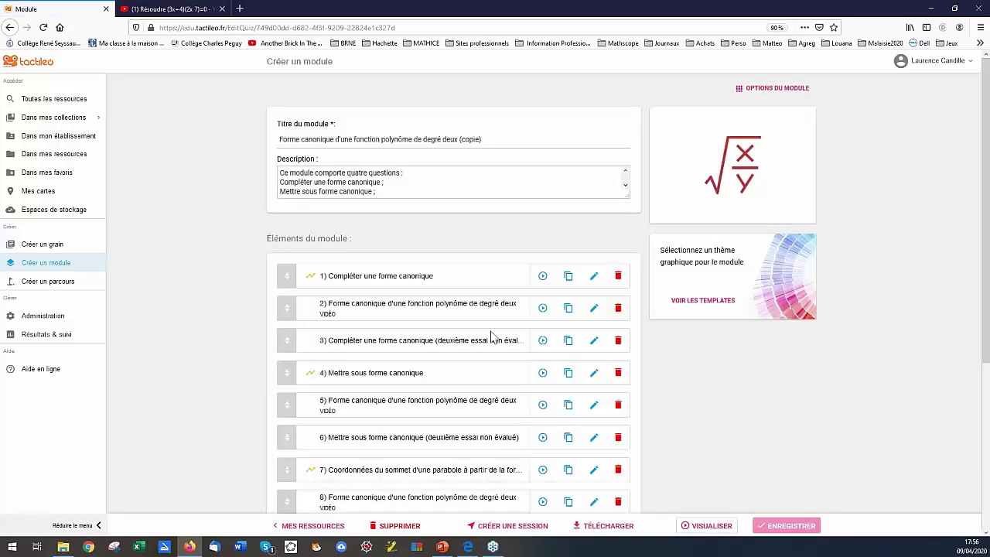
Delete elements 4 to 9 of the module, covering "Mettre sous forme canonique" and "Coordonnées du sommet d'une parabole" with their videos and second attempts.
{"action": "scroll", "coordinate": [690, 400], "scroll_direction": "down", "scroll_amount": 3}
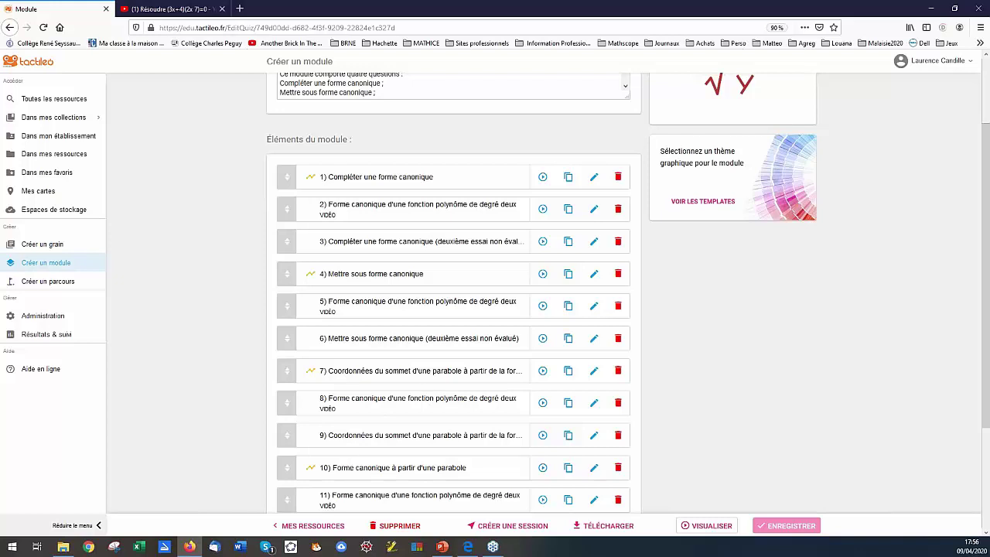
{"action": "left_click", "coordinate": [615, 280]}
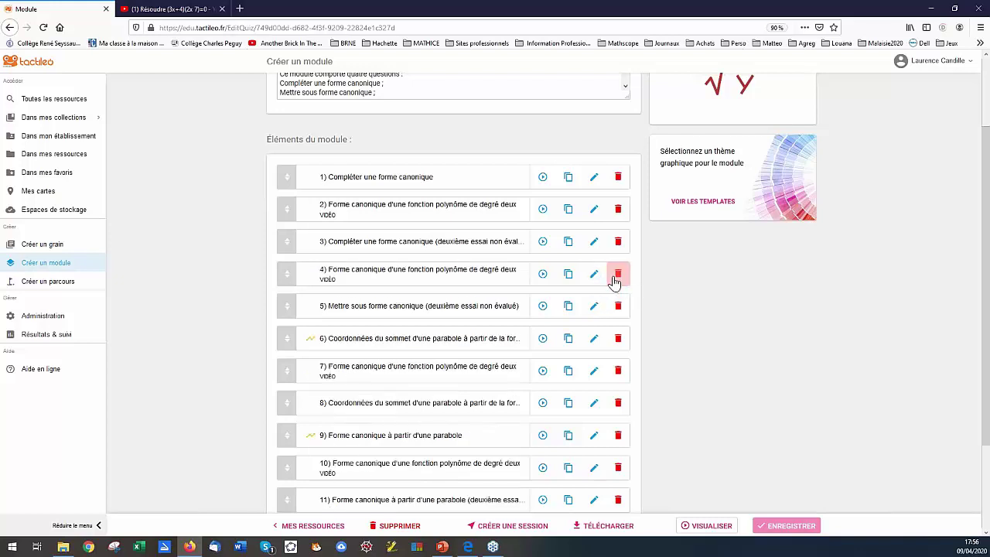
{"action": "left_click", "coordinate": [614, 280]}
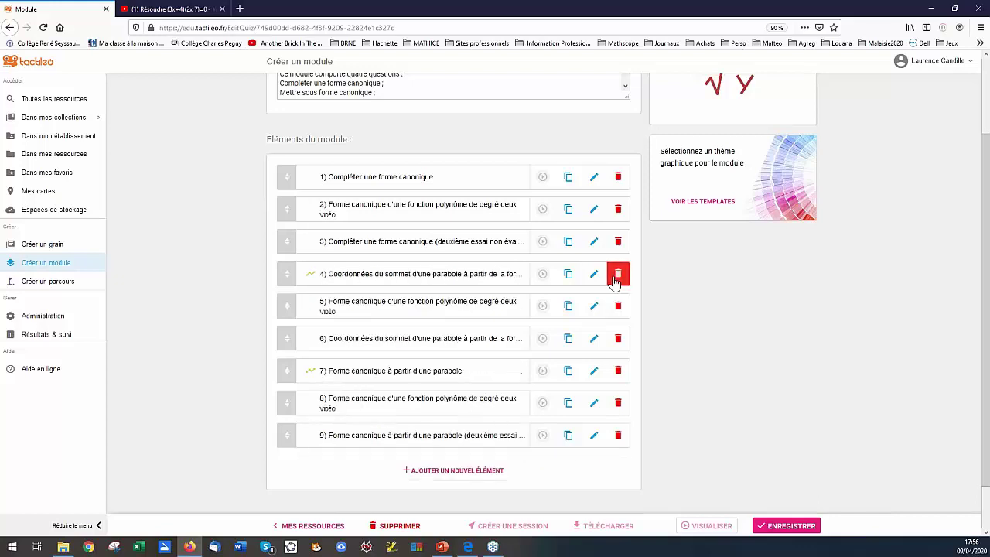
{"action": "left_click", "coordinate": [615, 280]}
{"action": "left_click", "coordinate": [616, 279]}
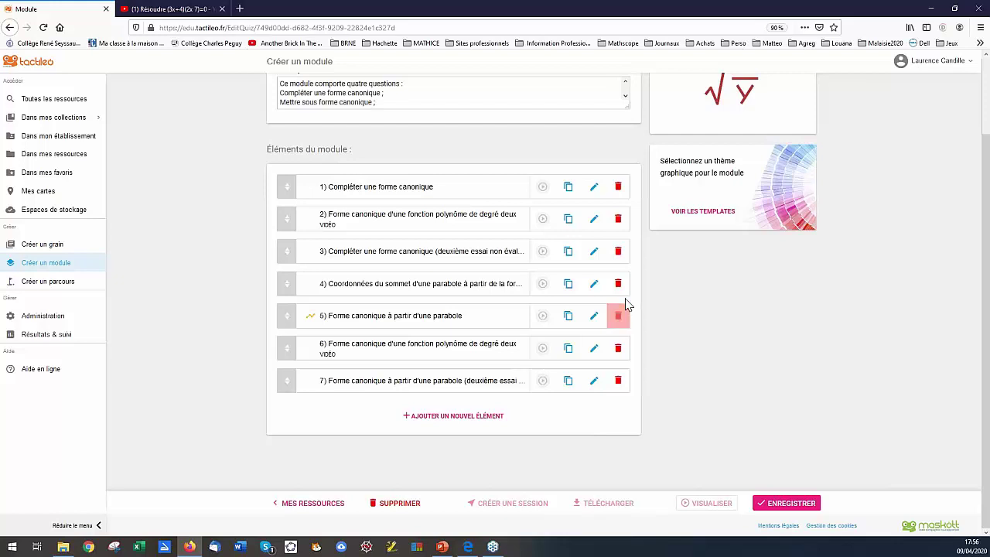
{"action": "left_click", "coordinate": [623, 292]}
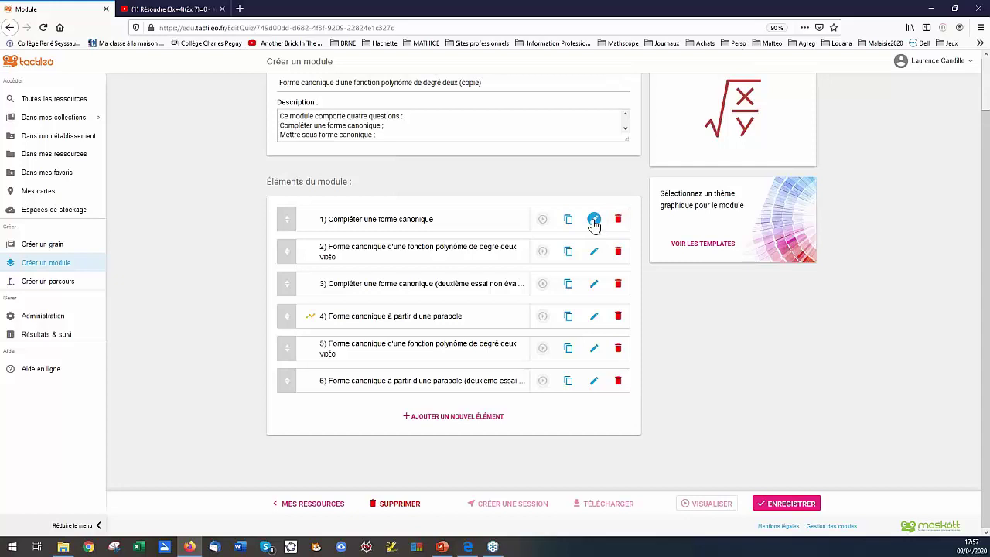
Set element 1, "Compléter une forme canonique", to jump to element 4, "Forme canonique à partir d'une parabole", after a correct answer.
{"action": "scroll", "coordinate": [660, 283], "scroll_direction": "up", "scroll_amount": 2}
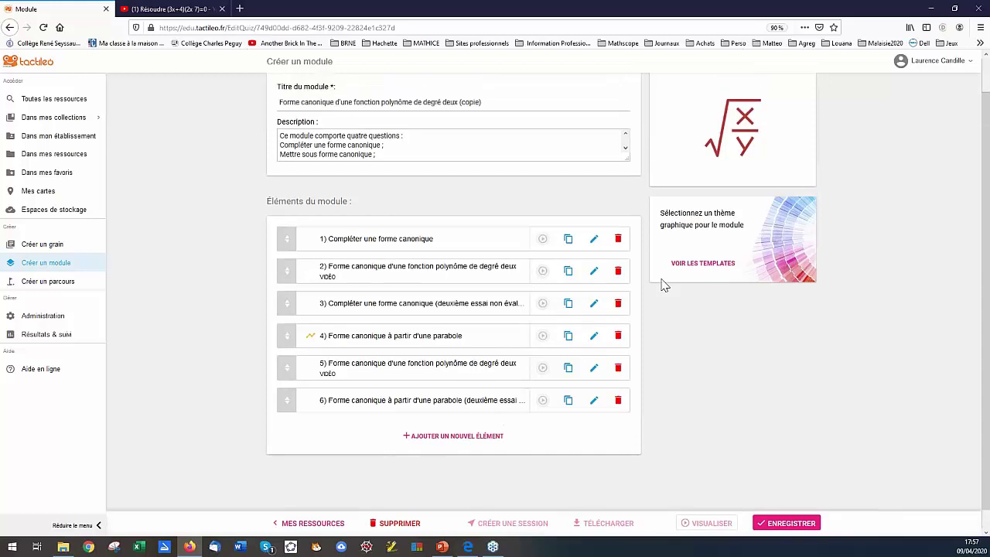
{"action": "left_click", "coordinate": [594, 277]}
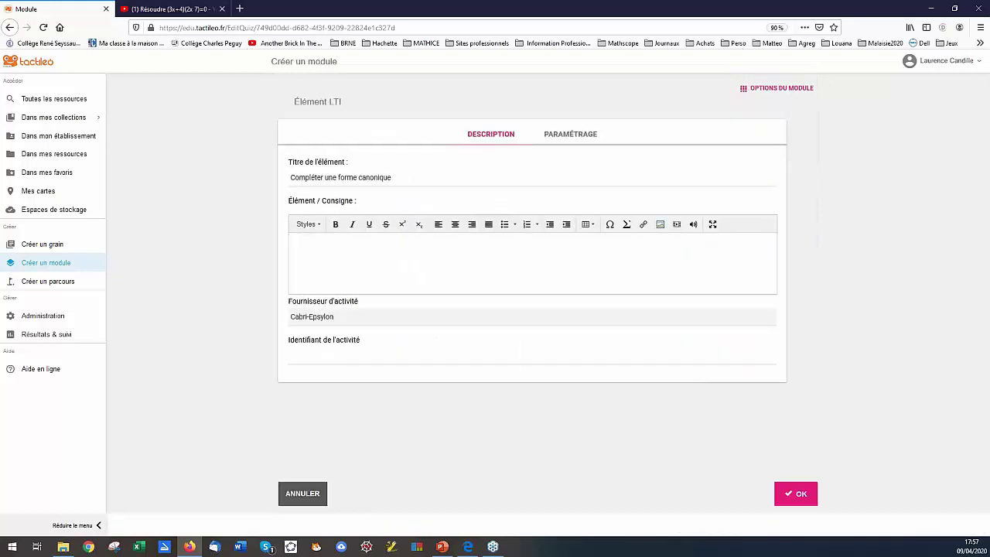
{"action": "left_click", "coordinate": [580, 137]}
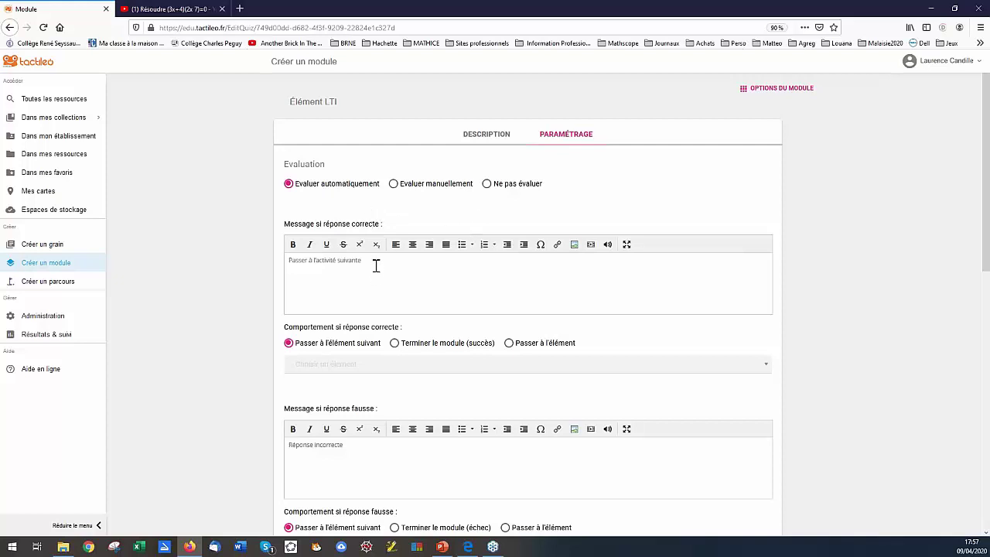
{"action": "left_click_drag", "start_coordinate": [371, 263], "coordinate": [289, 267]}
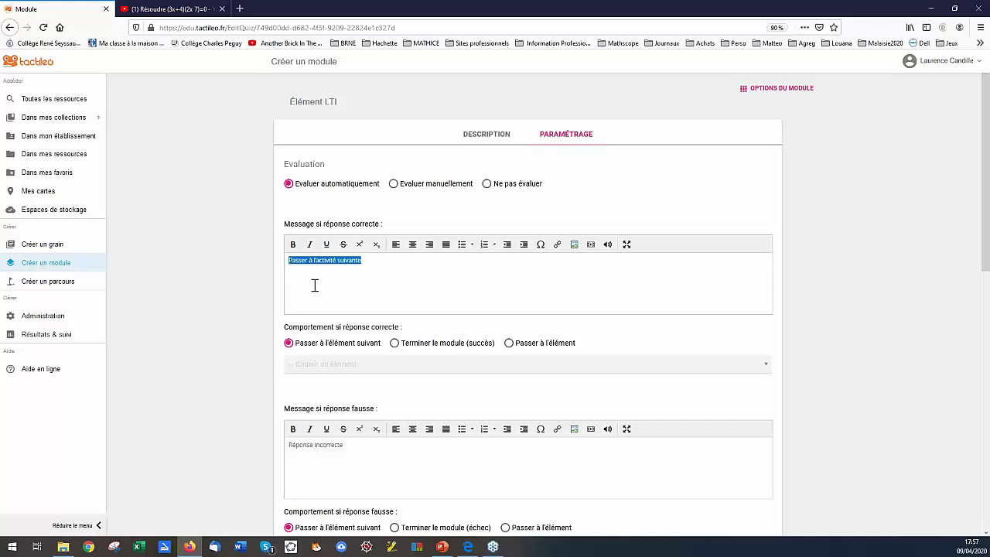
{"action": "scroll", "coordinate": [314, 285], "scroll_direction": "down", "scroll_amount": 1}
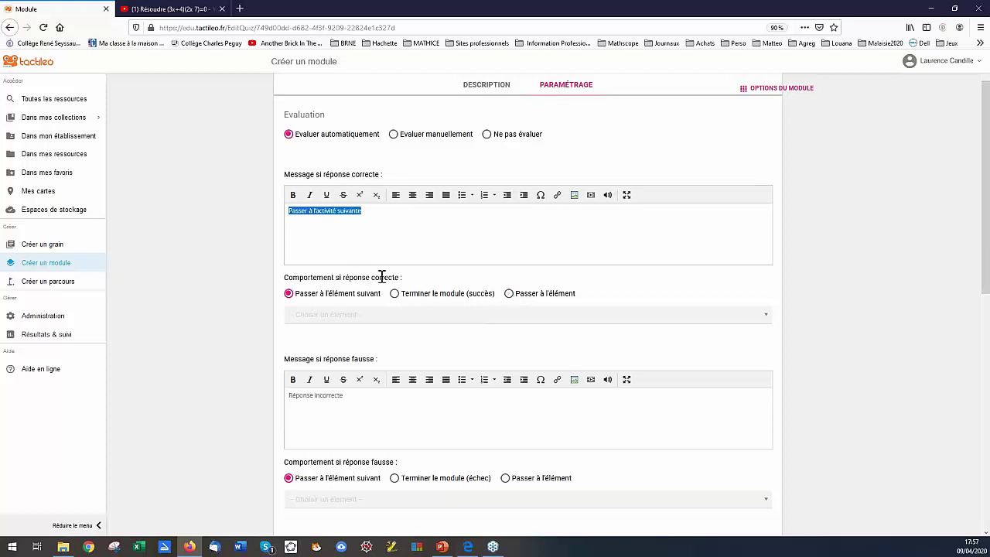
{"action": "left_click", "coordinate": [509, 293]}
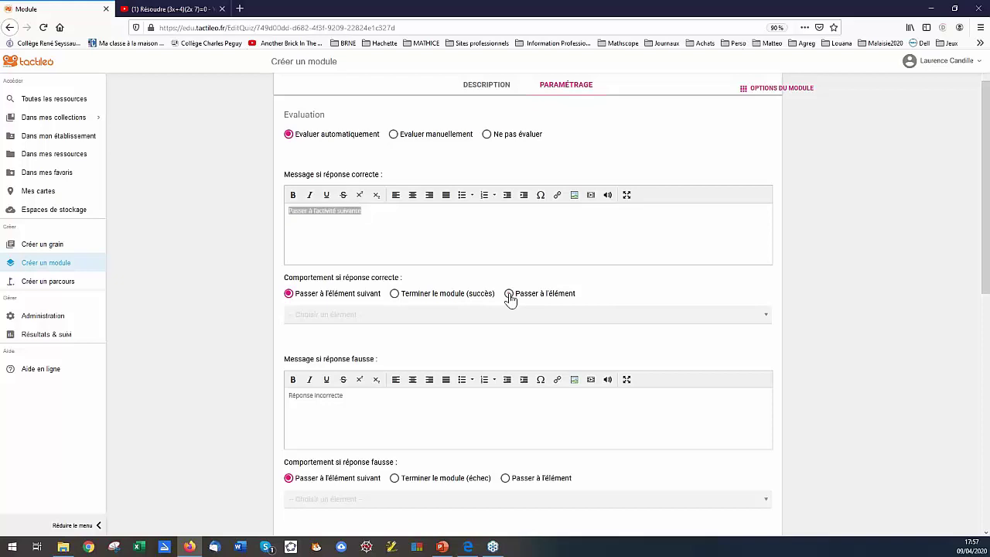
{"action": "left_click", "coordinate": [387, 317]}
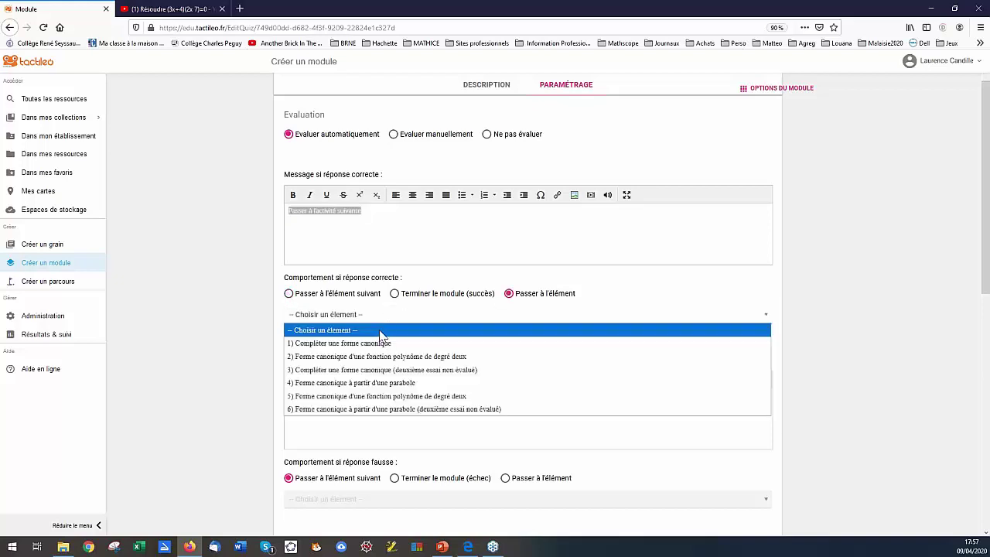
{"action": "left_click", "coordinate": [380, 382]}
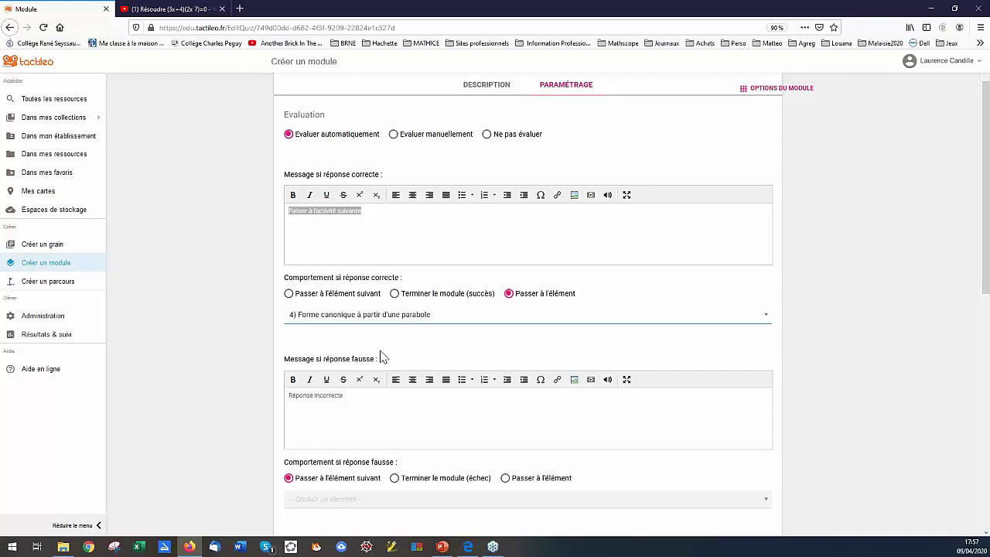
Review the element's remaining settings, accept them and save the module.
{"action": "scroll", "coordinate": [380, 357], "scroll_direction": "down", "scroll_amount": 2}
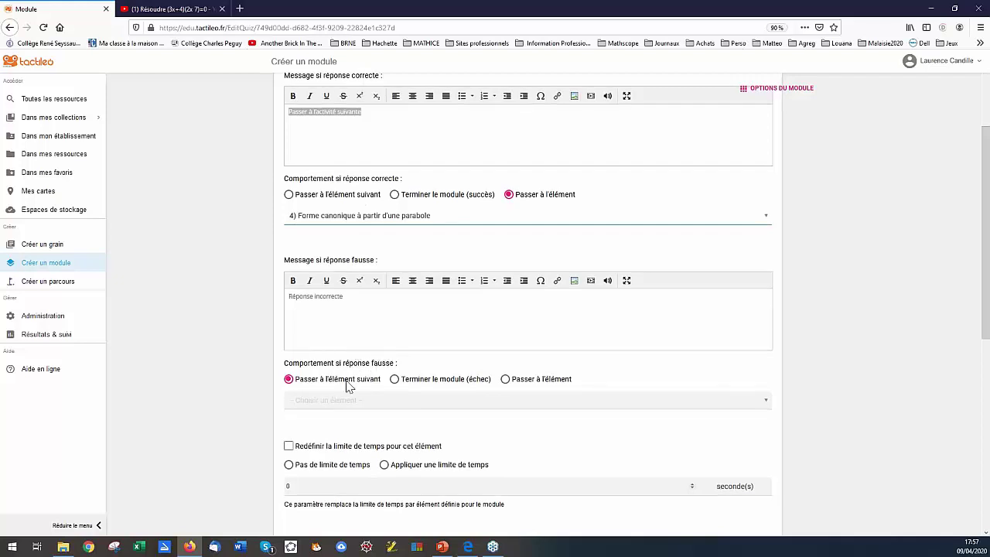
{"action": "scroll", "coordinate": [348, 387], "scroll_direction": "down", "scroll_amount": 7}
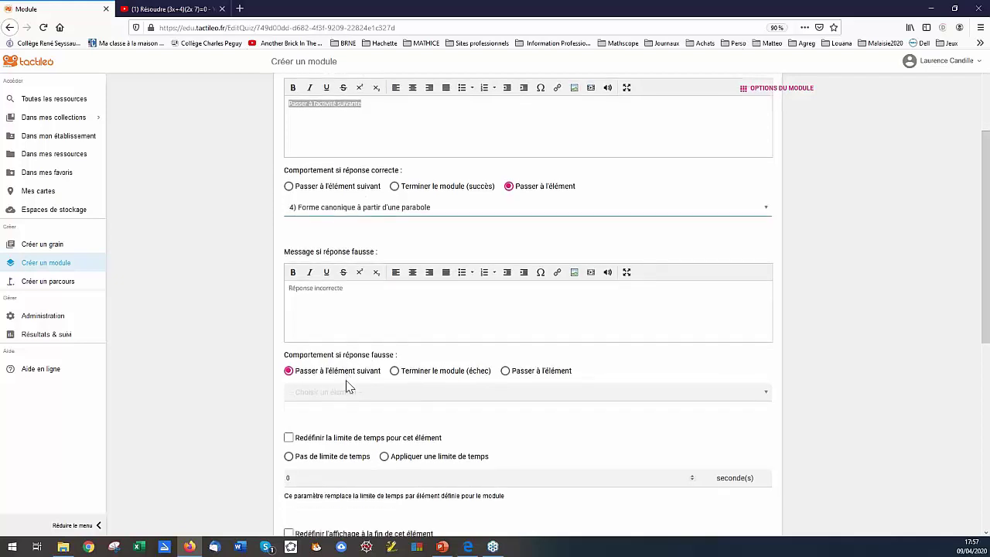
{"action": "scroll", "coordinate": [367, 394], "scroll_direction": "down", "scroll_amount": 2}
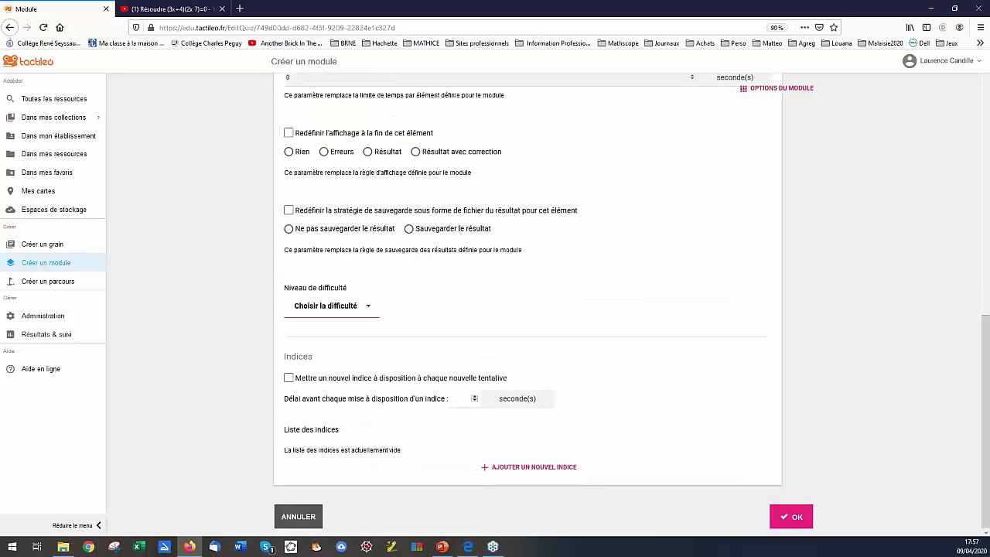
{"action": "left_click", "coordinate": [790, 517]}
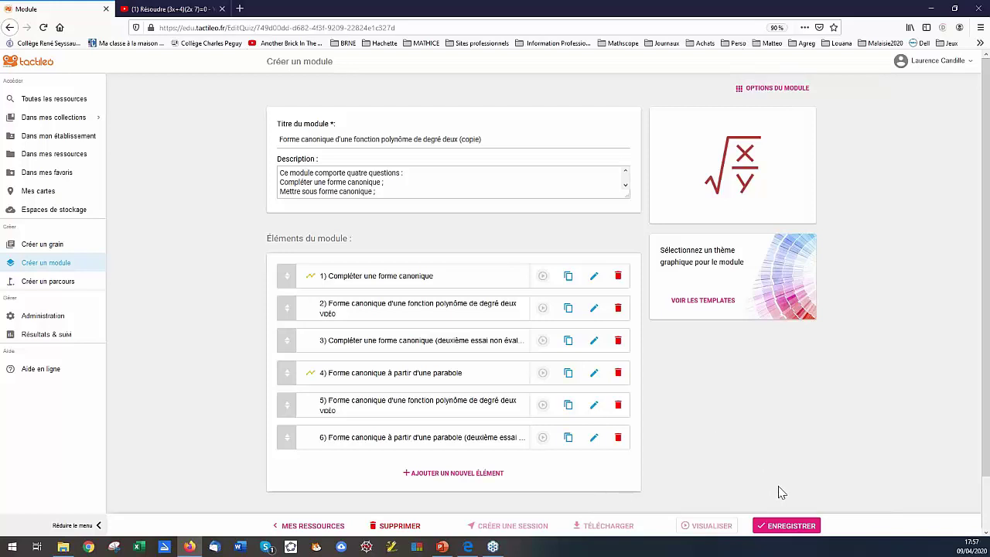
{"action": "left_click", "coordinate": [775, 526]}
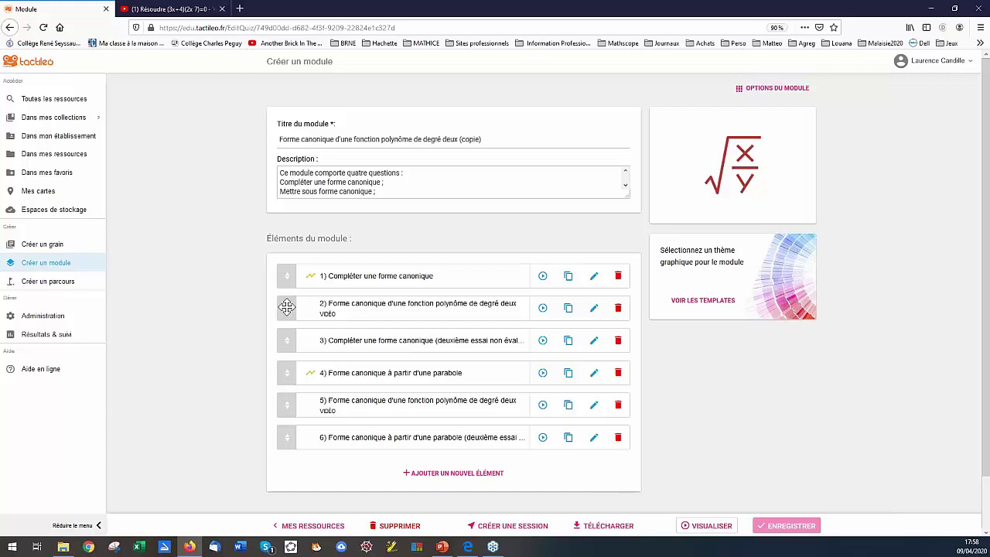
Move the first video element ahead of "Compléter une forme canonique", save the module, and preview it briefly.
{"action": "left_click_drag", "start_coordinate": [287, 307], "coordinate": [294, 276]}
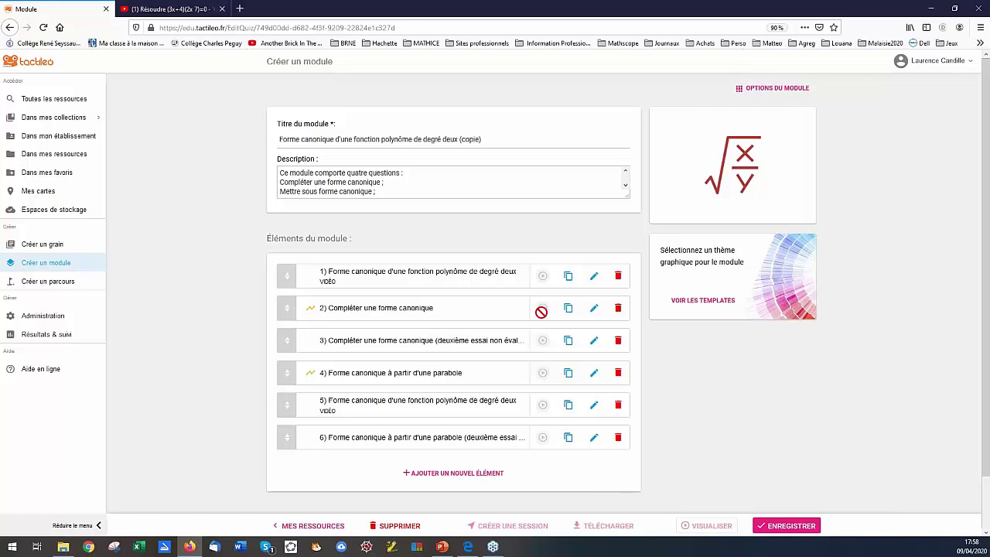
{"action": "left_click", "coordinate": [790, 528]}
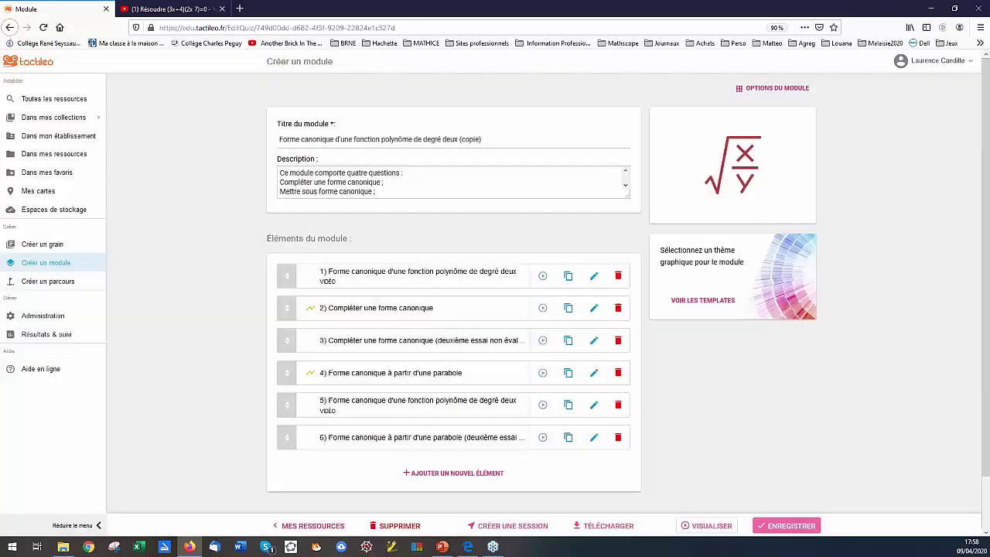
{"action": "left_click", "coordinate": [703, 526]}
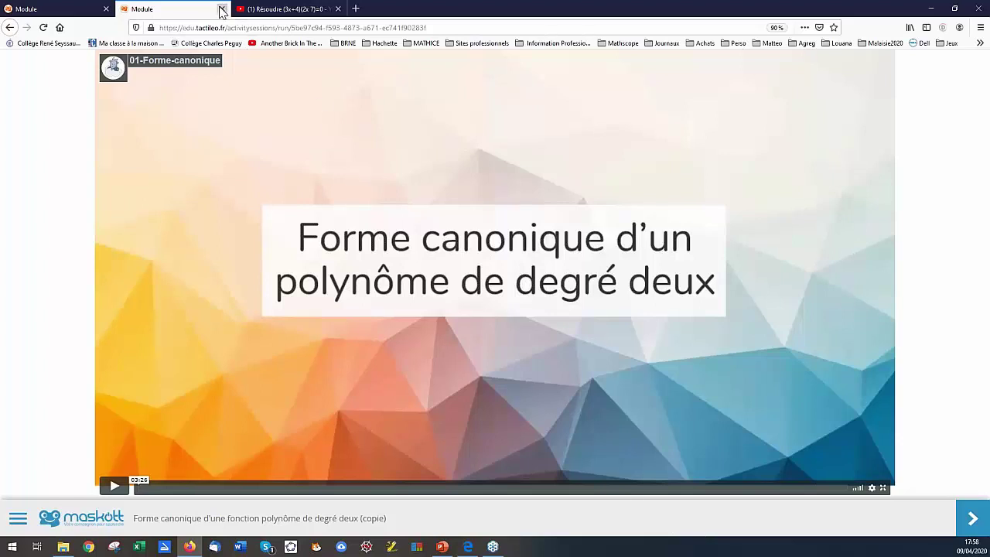
{"action": "left_click", "coordinate": [221, 9]}
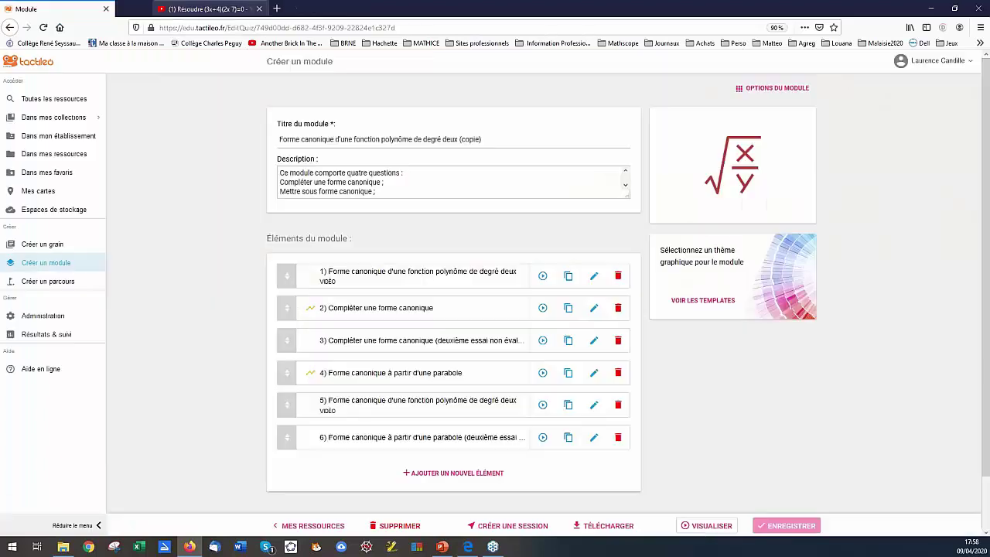
Look through the element types that can be added to the module and return to the personal resources.
{"action": "left_click", "coordinate": [472, 473]}
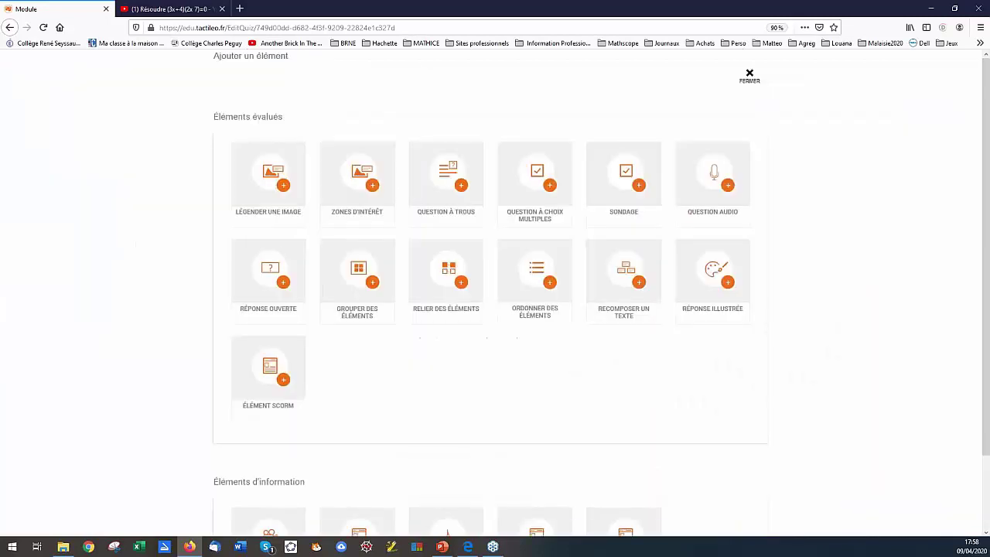
{"action": "left_click", "coordinate": [10, 29]}
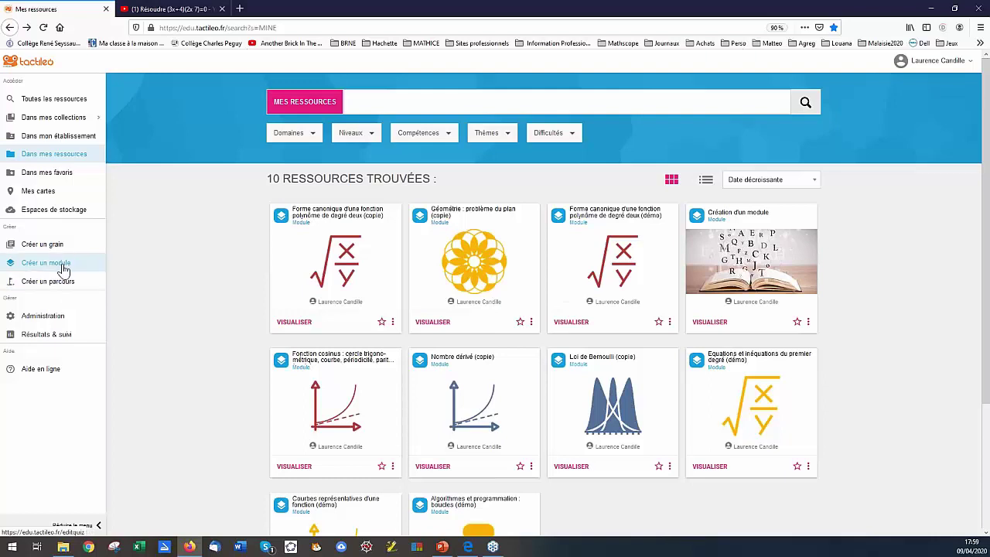
Create a new module and title it "Mon module".
{"action": "left_click", "coordinate": [63, 266]}
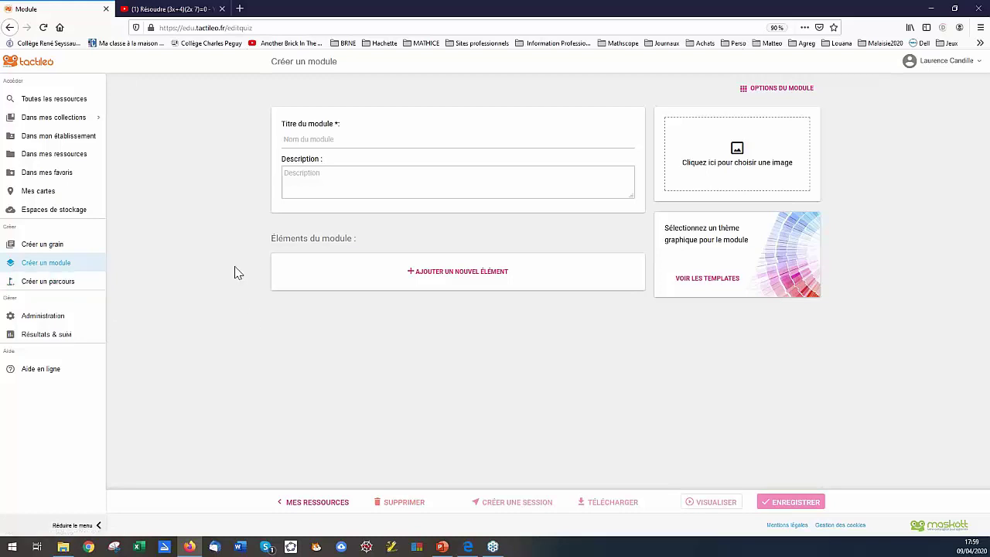
{"action": "left_click", "coordinate": [333, 141]}
{"action": "type", "text": "Mo"}
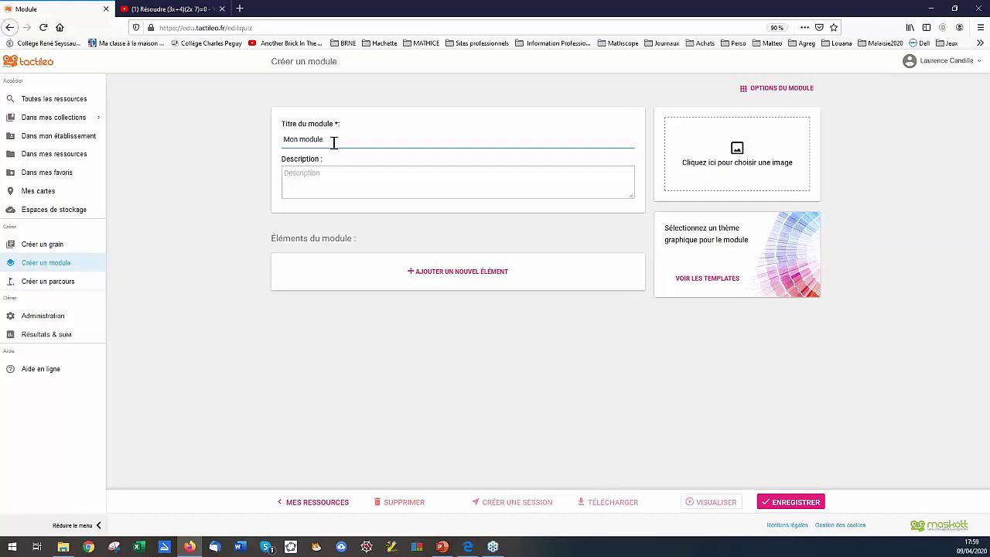
{"action": "type", "text": "n module"}
{"action": "left_click", "coordinate": [330, 175]}
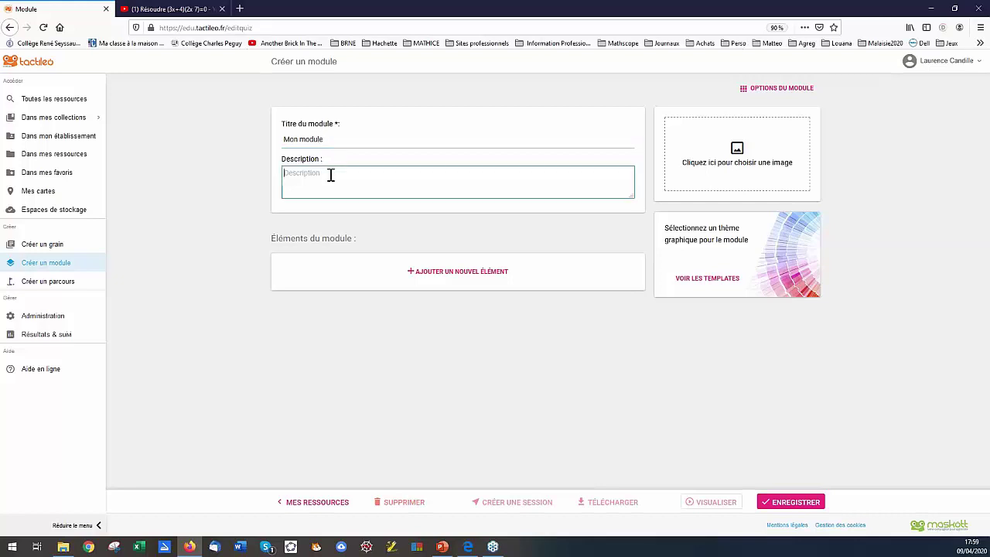
Add a Vidéo element to the "Mon module" module.
{"action": "left_click", "coordinate": [431, 274]}
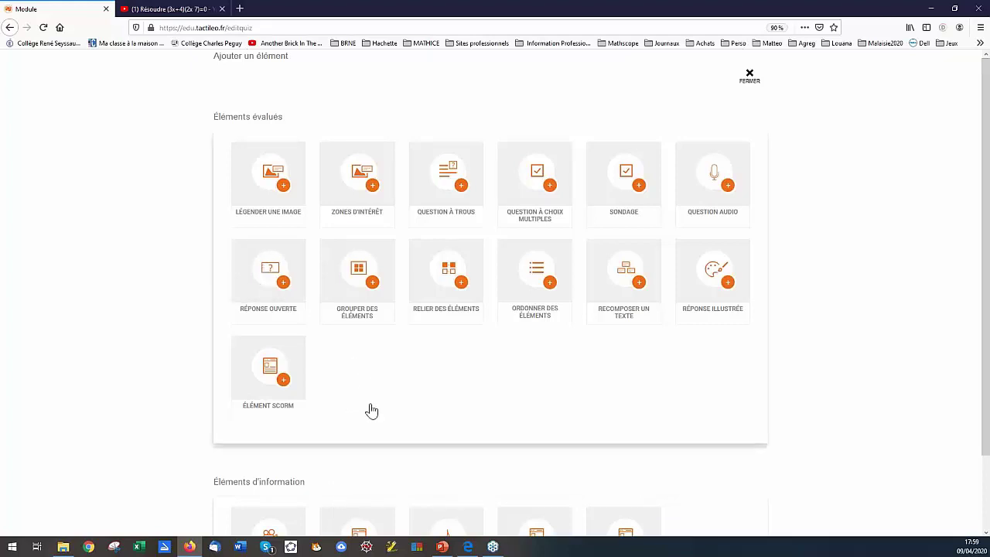
{"action": "scroll", "coordinate": [371, 410], "scroll_direction": "down", "scroll_amount": 2}
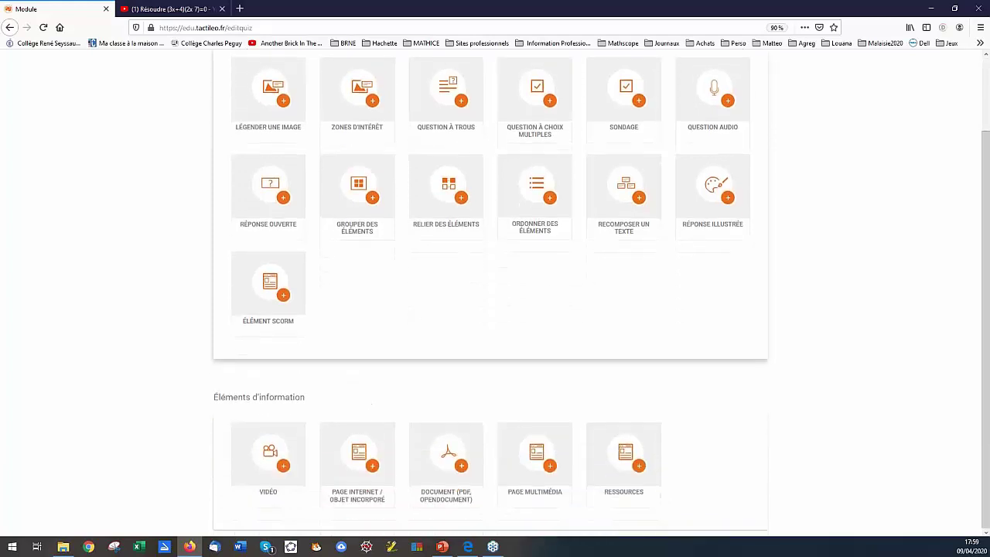
{"action": "left_click", "coordinate": [270, 455]}
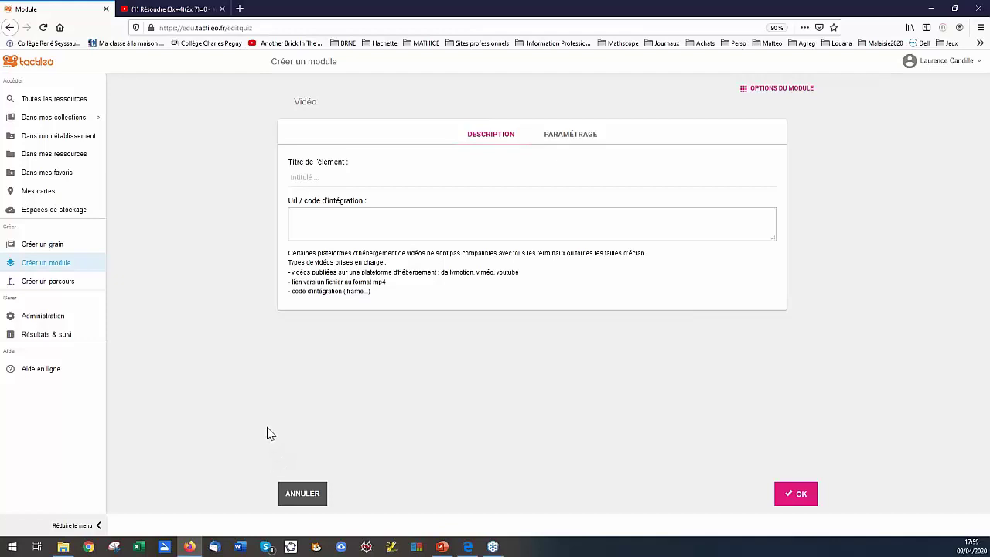
Switch to YouTube and copy the embed code of the video "Résoudre (3x+4)(2x 7)=0".
{"action": "left_click", "coordinate": [177, 11]}
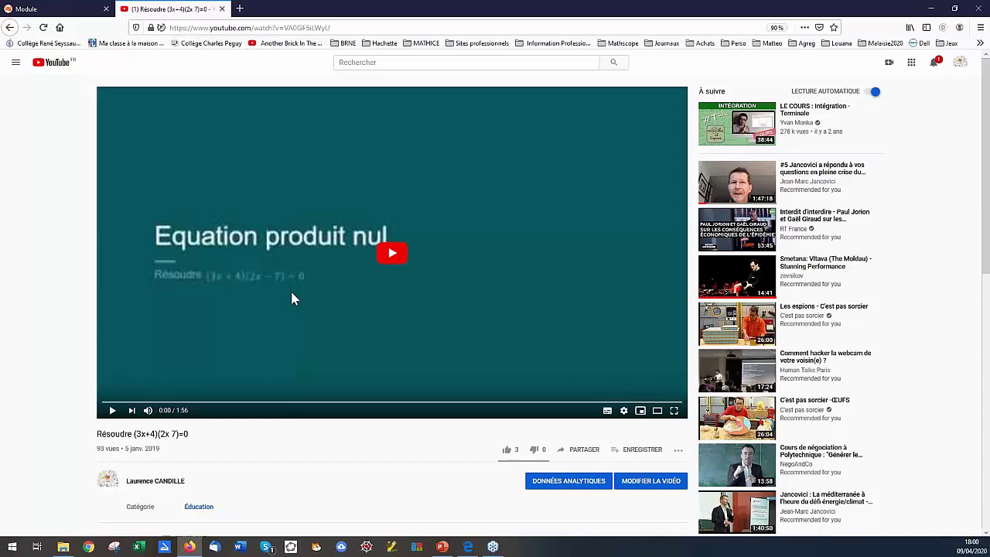
{"action": "left_click", "coordinate": [585, 452]}
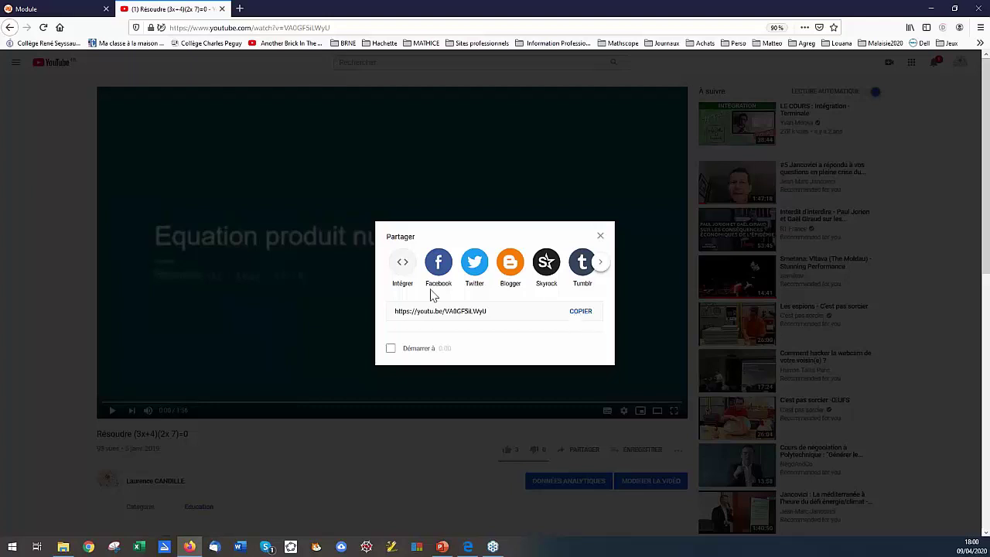
{"action": "left_click", "coordinate": [402, 265]}
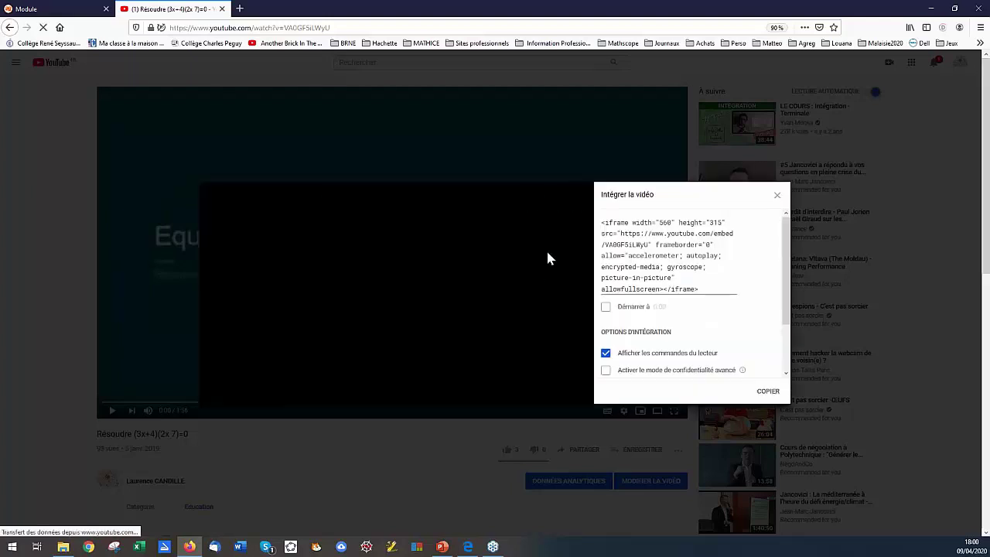
{"action": "left_click", "coordinate": [769, 393]}
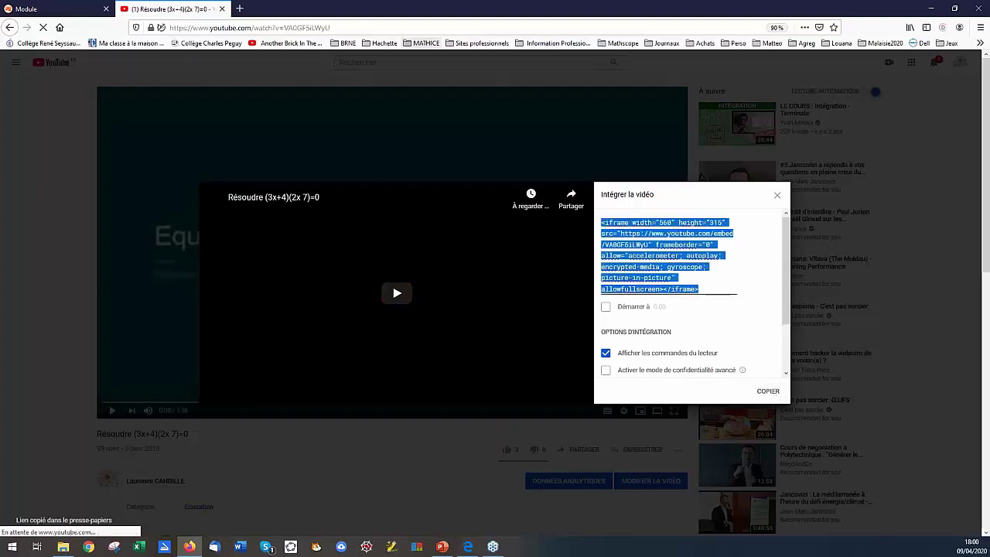
Back in Tactileo, paste the iframe embed code into the video element, title it "Equation produit nul" and accept it.
{"action": "left_click", "coordinate": [66, 8]}
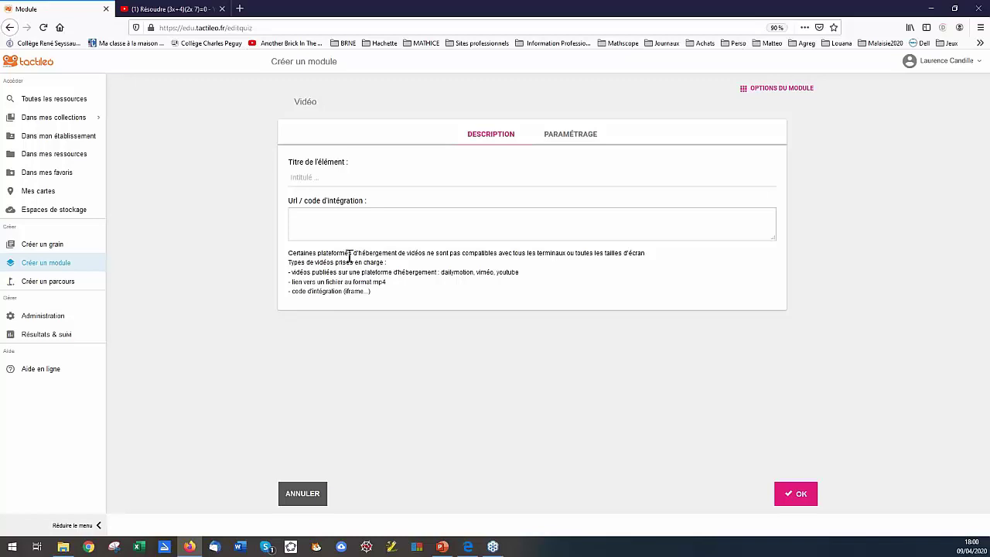
{"action": "left_click", "coordinate": [335, 211]}
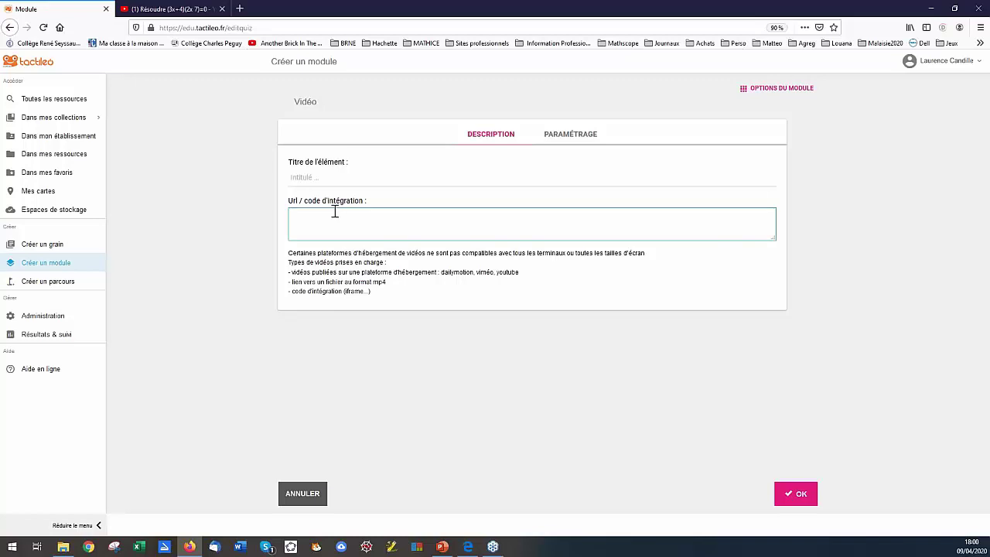
{"action": "type", "text": "<iframe width=\"560\" height=\"315\" src=\"https://www.youtube.com/embed/VA0GF5iLWyU\" frameborder=\"0\" allow=\"accelerometer; autoplay; encrypted-media; gyroscope; picture-in-picture\" allowfullscreen></iframe>"}
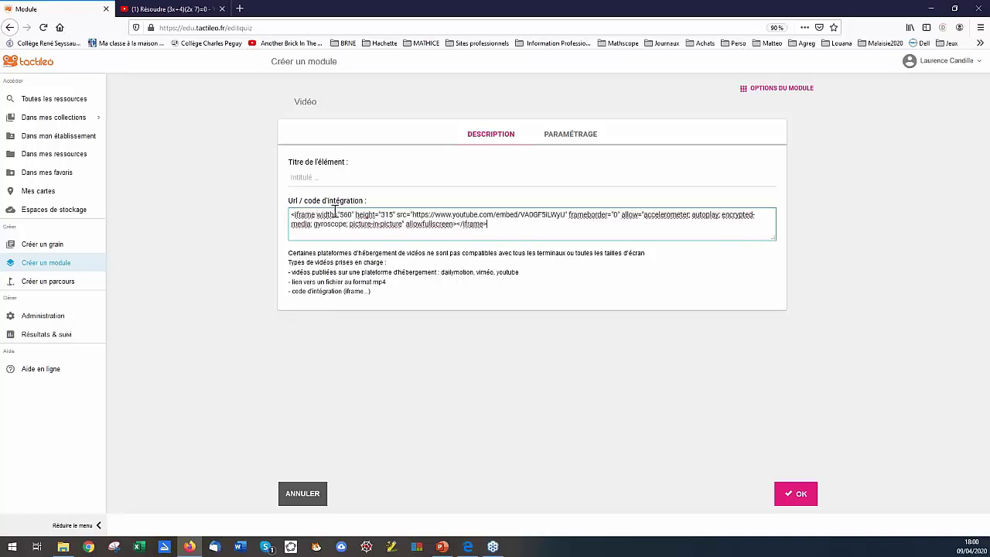
{"action": "left_click", "coordinate": [307, 179]}
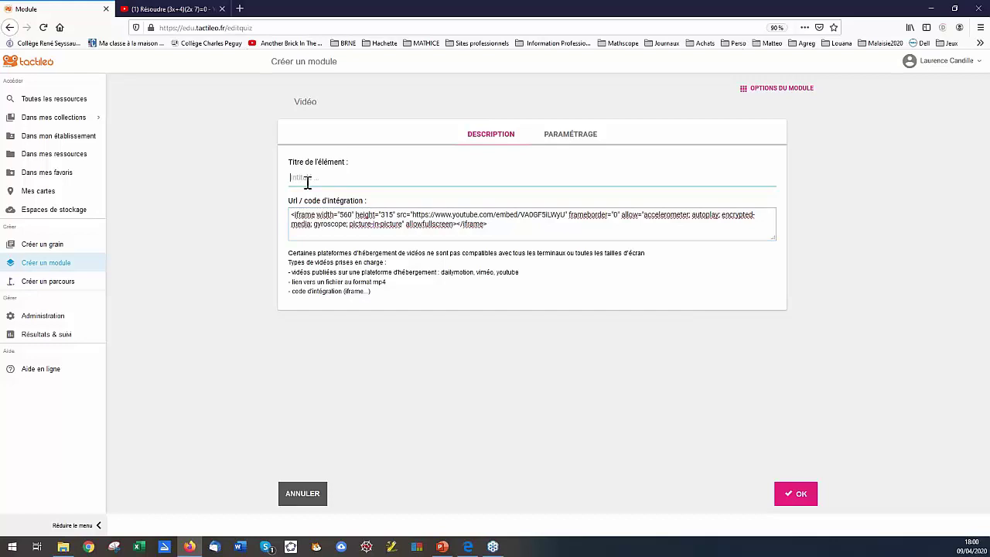
{"action": "type", "text": "Equation produit nul"}
{"action": "left_click", "coordinate": [787, 492]}
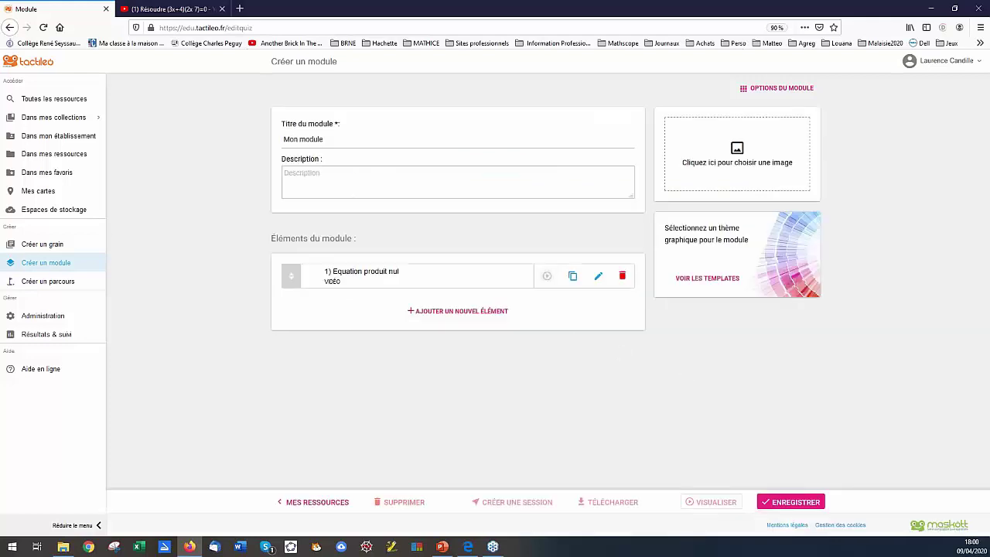
Save the module, preview the "Equation produit nul" video element and close the preview.
{"action": "left_click", "coordinate": [773, 501]}
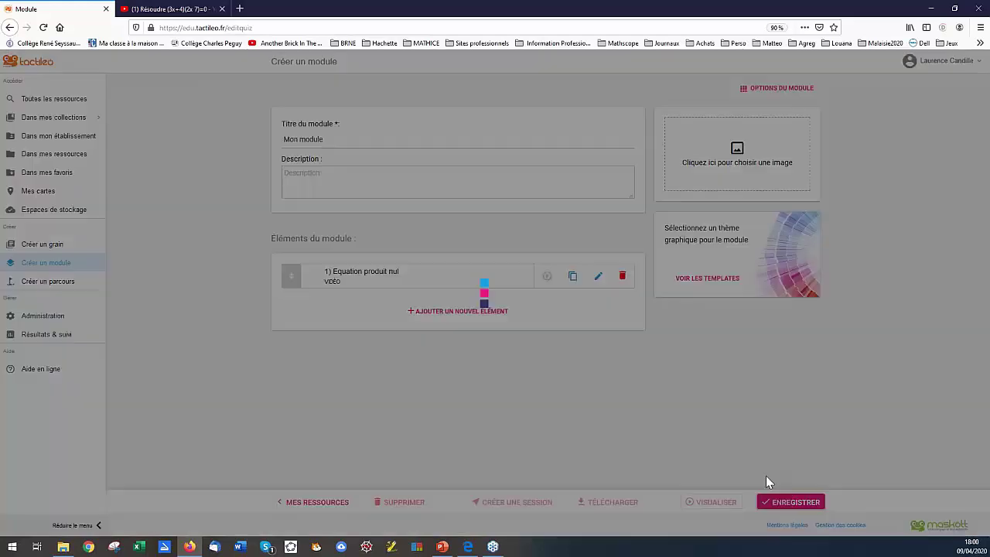
{"action": "left_click", "coordinate": [547, 277]}
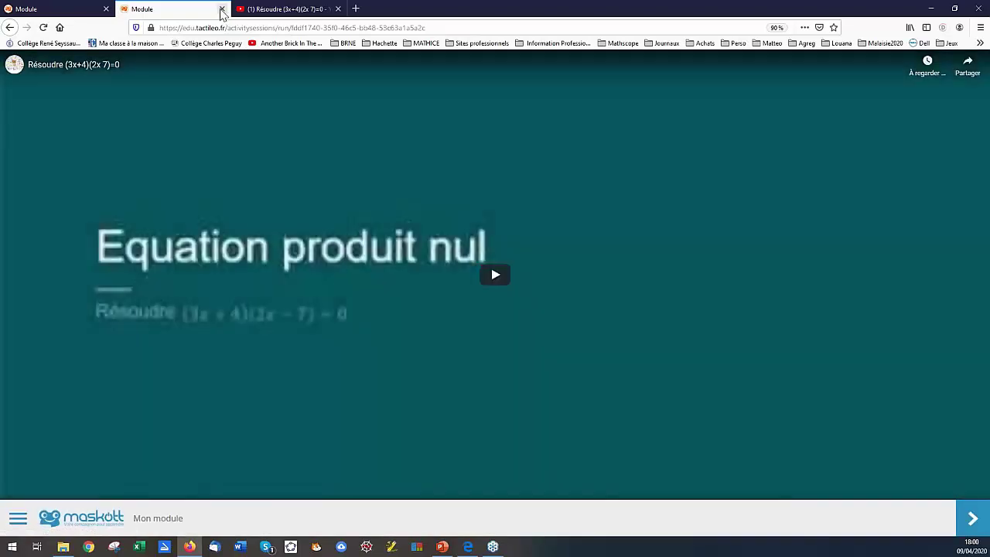
{"action": "left_click", "coordinate": [221, 9]}
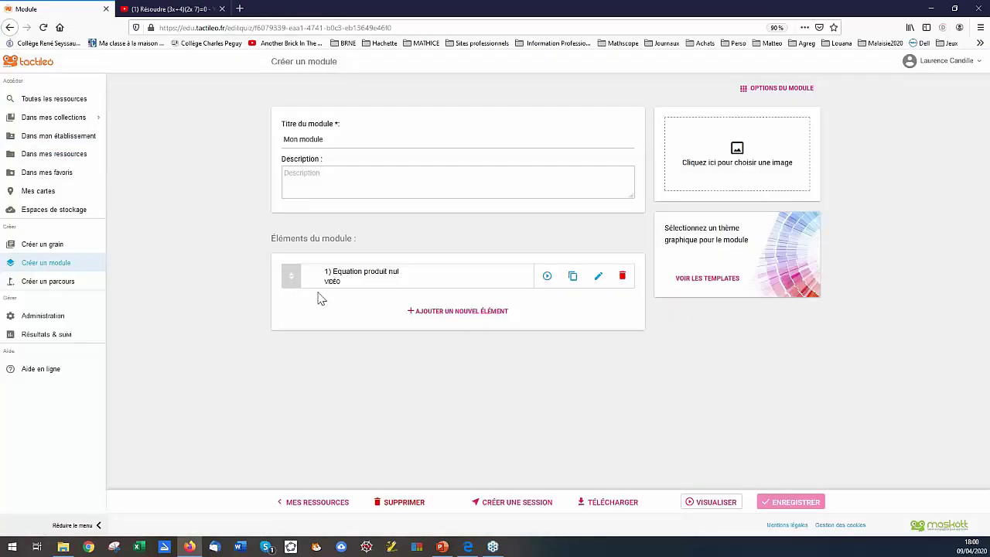
Start adding a Ressources element and filter the library to the collection "Mathématiques - Seconde - Commun - Voie générale".
{"action": "left_click", "coordinate": [427, 317]}
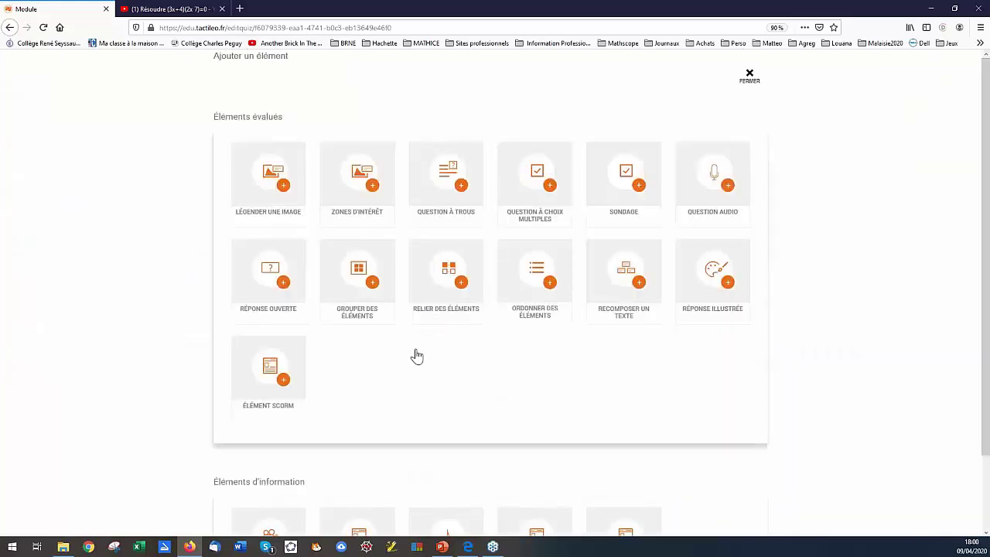
{"action": "scroll", "coordinate": [416, 355], "scroll_direction": "down", "scroll_amount": 2}
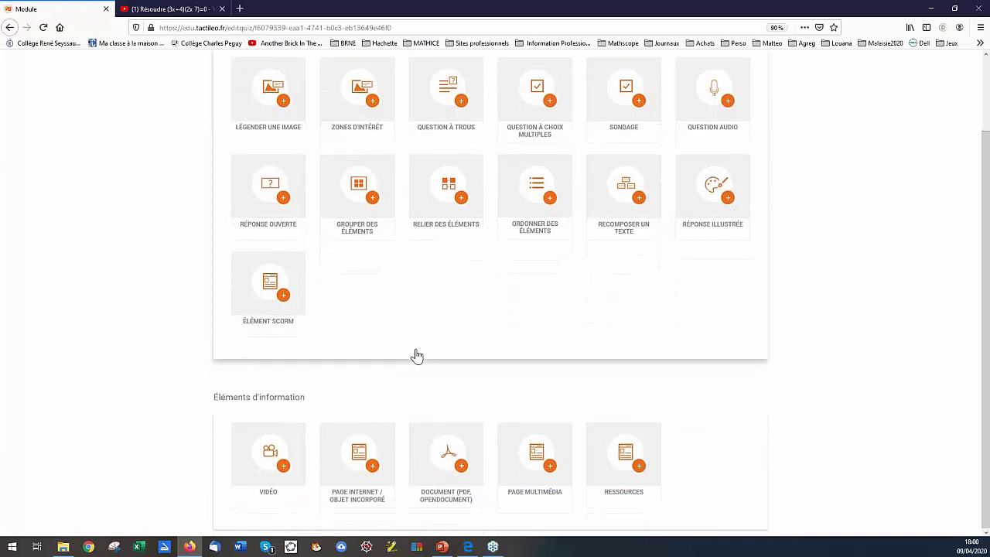
{"action": "left_click", "coordinate": [617, 465]}
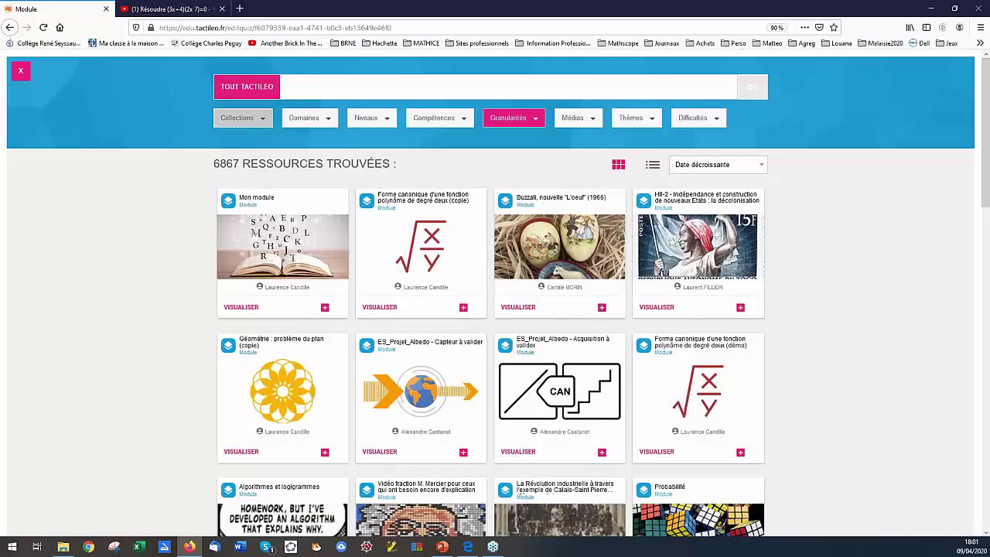
{"action": "left_click", "coordinate": [262, 119]}
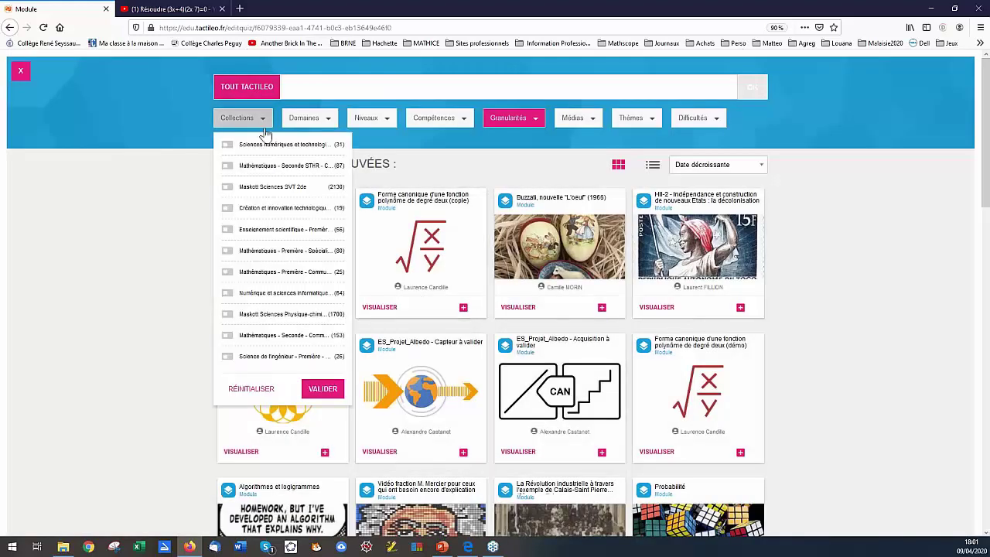
{"action": "left_click", "coordinate": [228, 336]}
{"action": "left_click", "coordinate": [322, 388]}
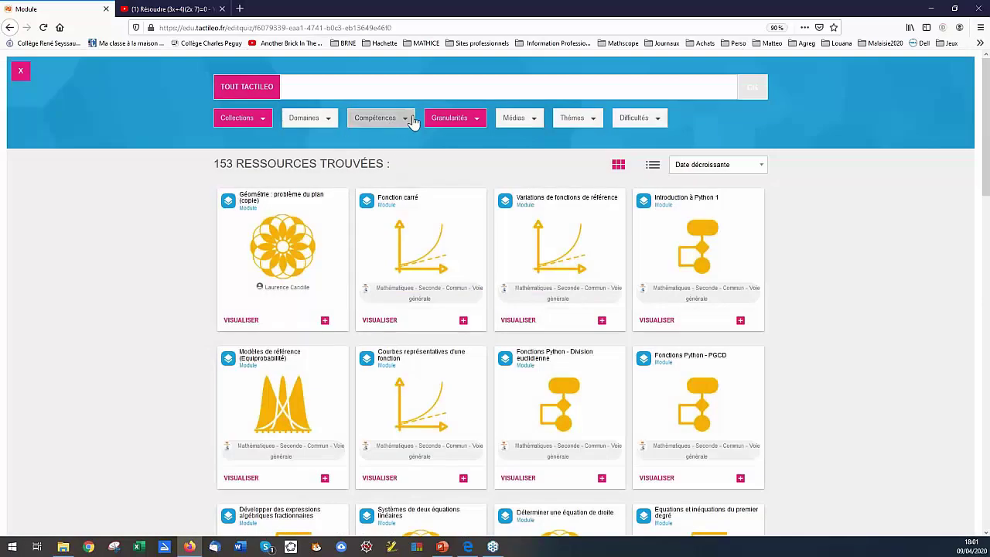
Exclude modules so that only Grain resources are listed, and add "Relation de Chasles" to the module.
{"action": "left_click", "coordinate": [477, 122]}
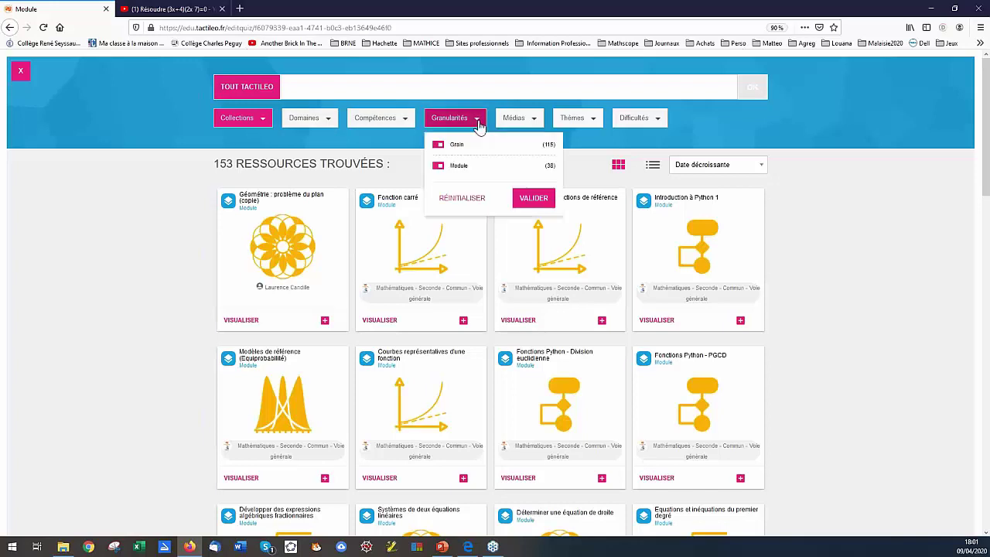
{"action": "left_click", "coordinate": [437, 166]}
{"action": "left_click", "coordinate": [533, 199]}
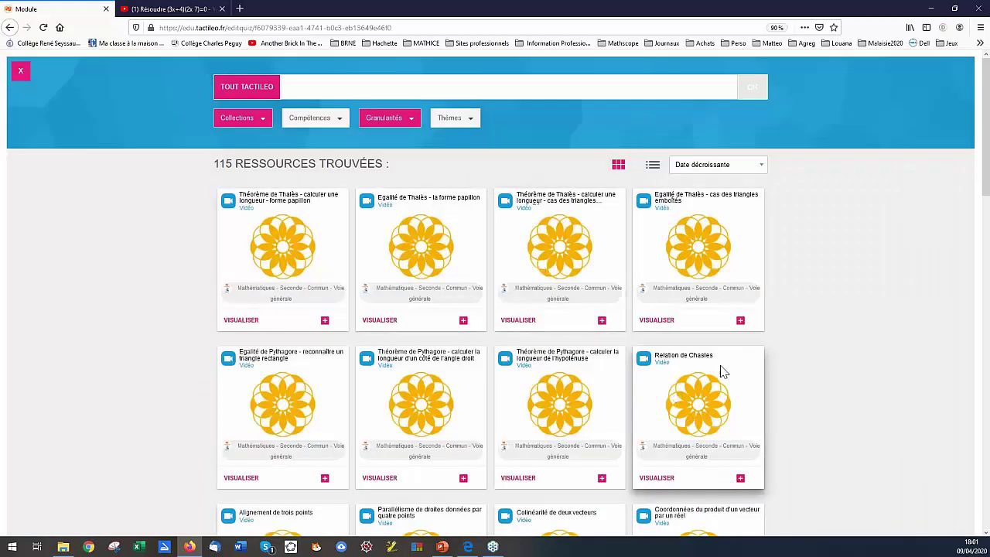
{"action": "left_click", "coordinate": [740, 480]}
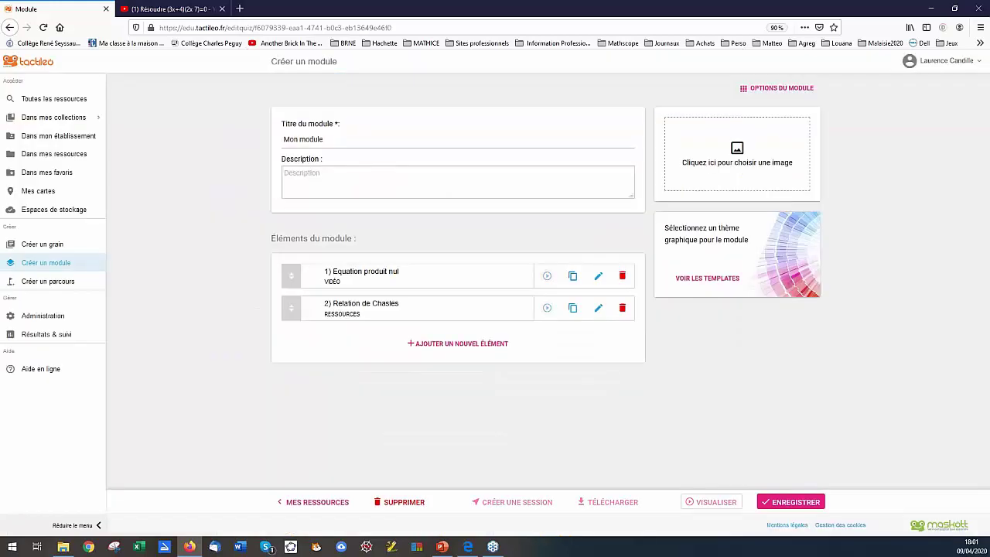
Save the module, preview the "Relation de Chasles" element and close the preview.
{"action": "left_click", "coordinate": [784, 506]}
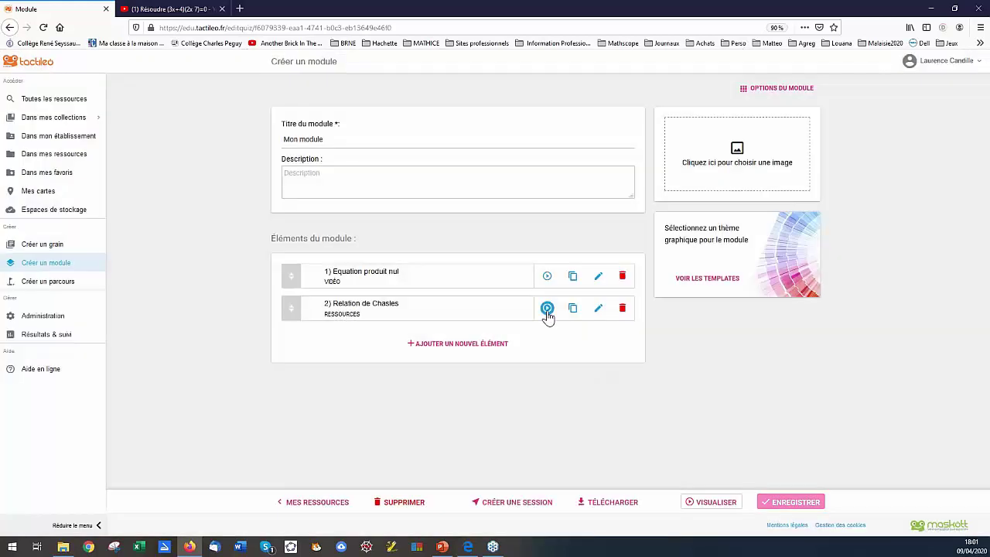
{"action": "left_click", "coordinate": [546, 308]}
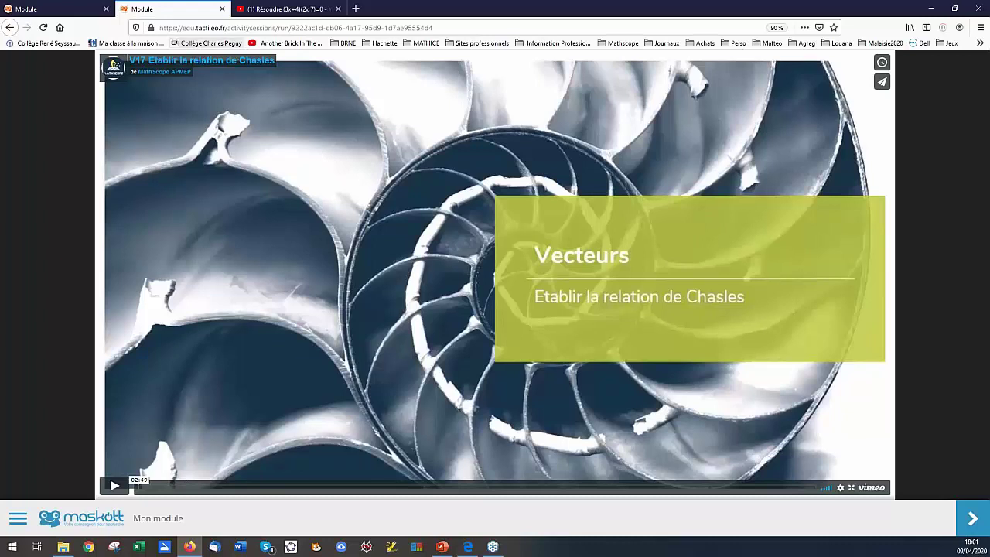
{"action": "left_click", "coordinate": [222, 8]}
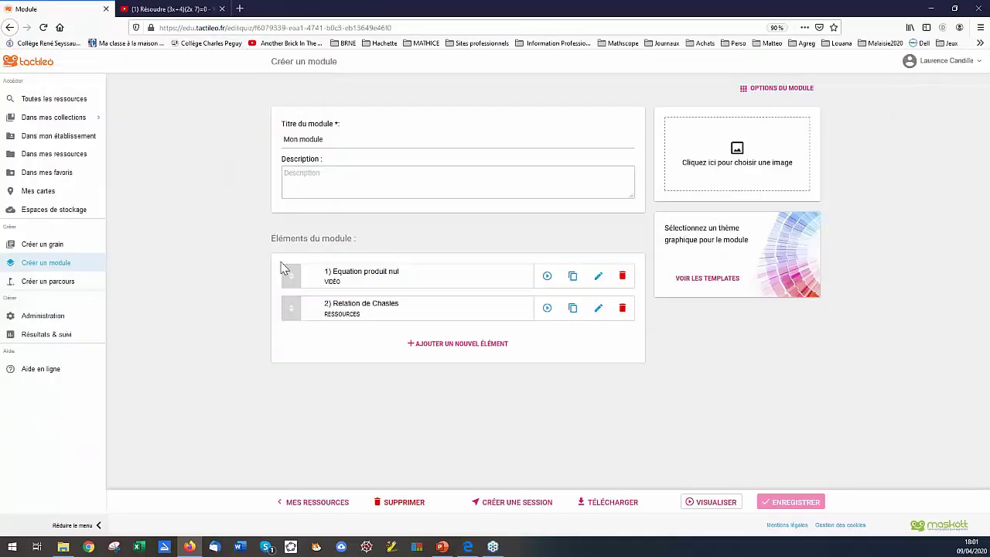
Add a multiple-choice question element and title it "Résoudre une équation".
{"action": "left_click", "coordinate": [443, 345]}
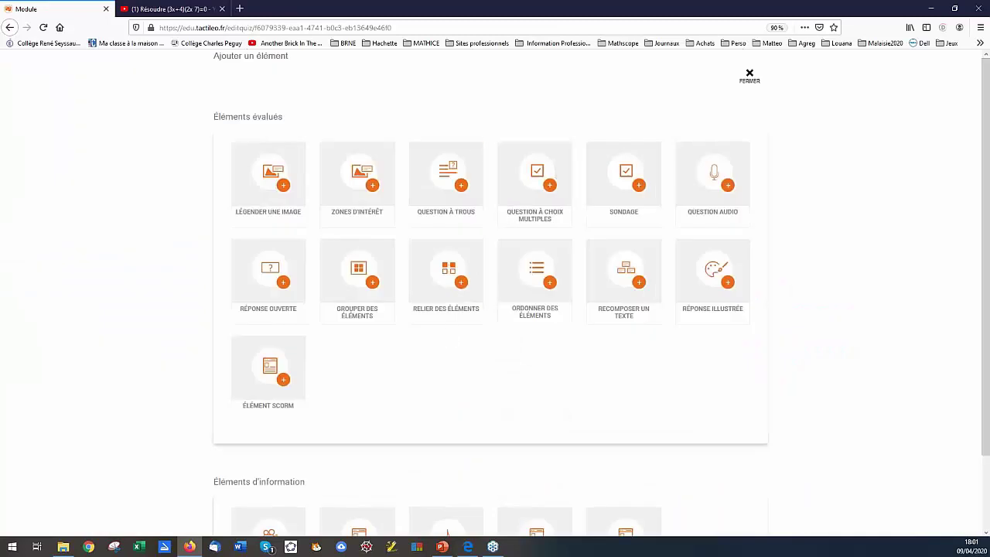
{"action": "left_click", "coordinate": [523, 179]}
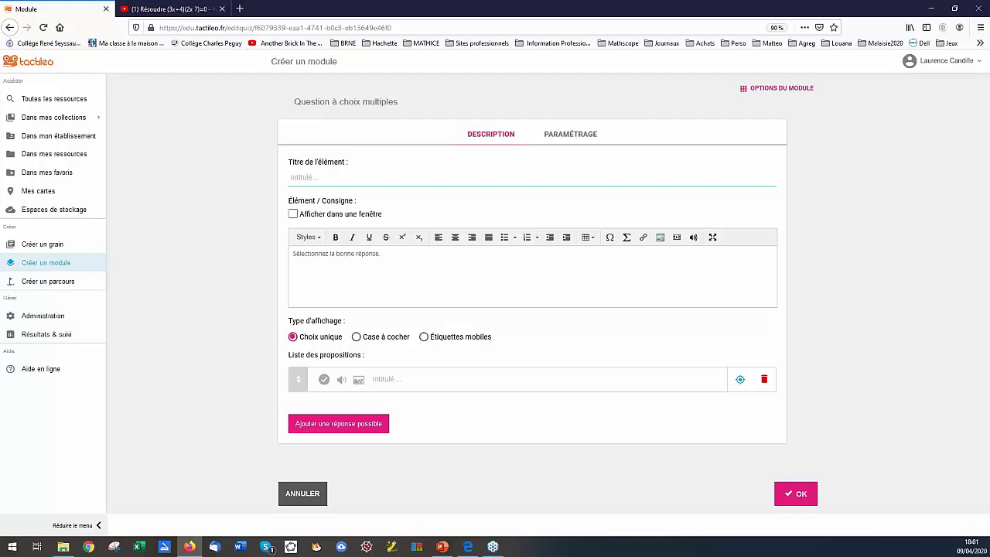
{"action": "type", "text": "Résoudre une équation"}
Replace the question's default instruction with "Résoudre $$2x+8=0$$".
{"action": "left_click_drag", "start_coordinate": [380, 254], "coordinate": [284, 256]}
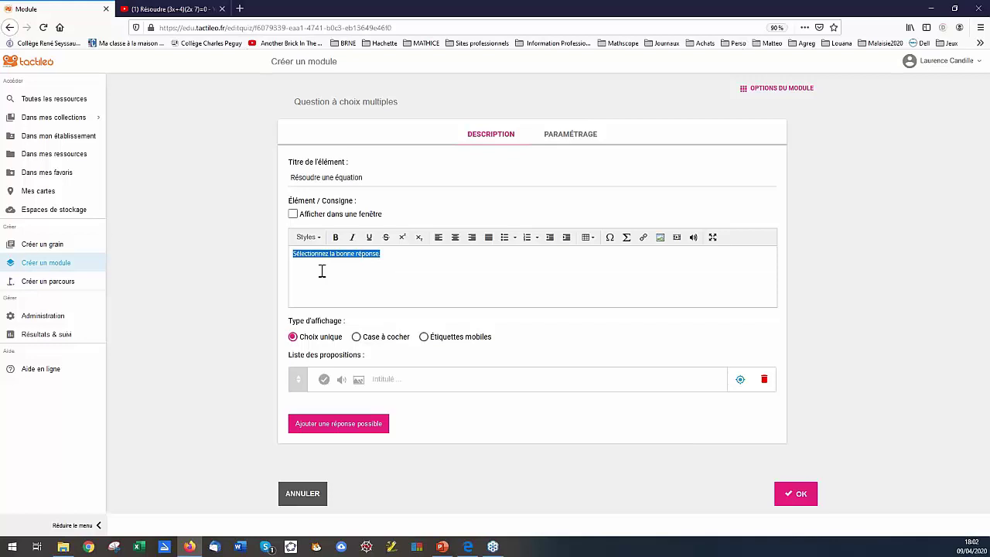
{"action": "type", "text": "Résoudre"}
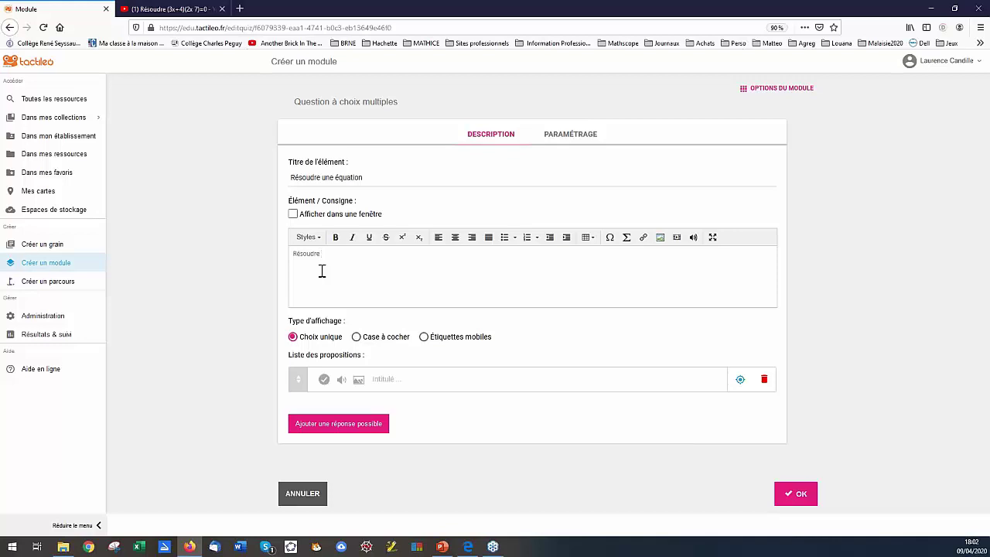
{"action": "type", "text": "$$2x-8=0$$"}
Apply the "Sous-titre 1" style to the question's instruction text.
{"action": "left_click_drag", "start_coordinate": [358, 254], "coordinate": [282, 256]}
{"action": "left_click", "coordinate": [316, 236]}
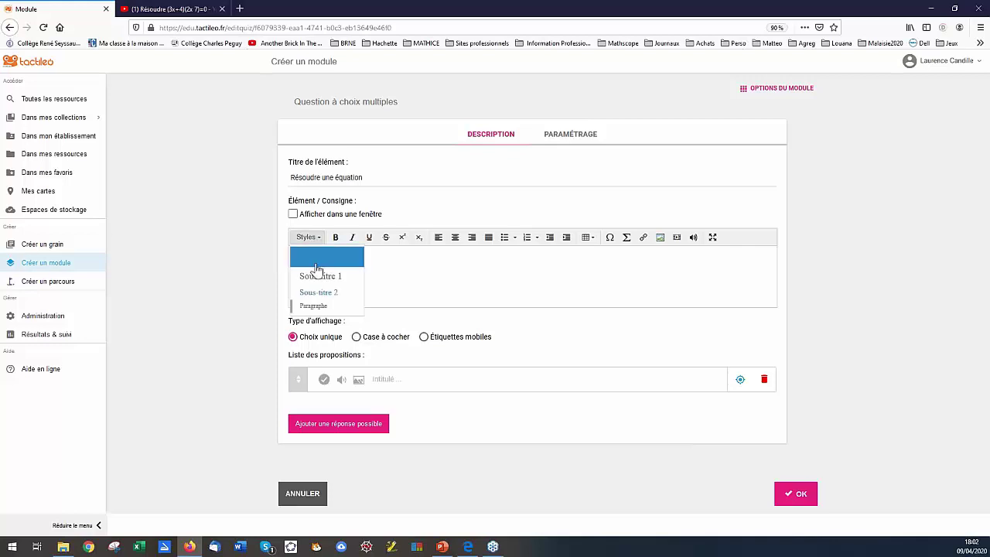
{"action": "left_click", "coordinate": [321, 275]}
{"action": "left_click", "coordinate": [362, 306]}
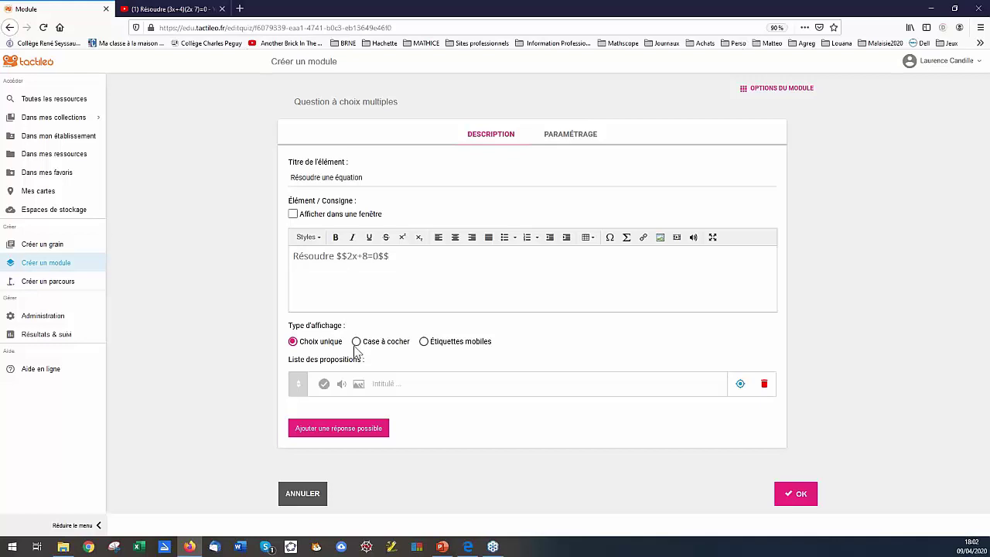
Set the question's display type to "Case à cocher" and enter 4 and -4 as the first two propositions.
{"action": "left_click", "coordinate": [356, 341]}
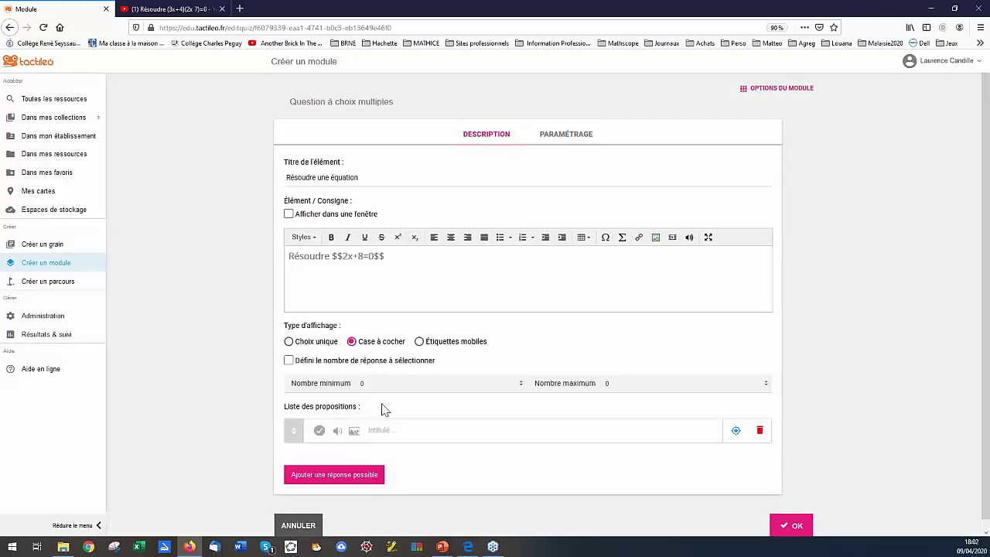
{"action": "scroll", "coordinate": [380, 409], "scroll_direction": "down", "scroll_amount": 1}
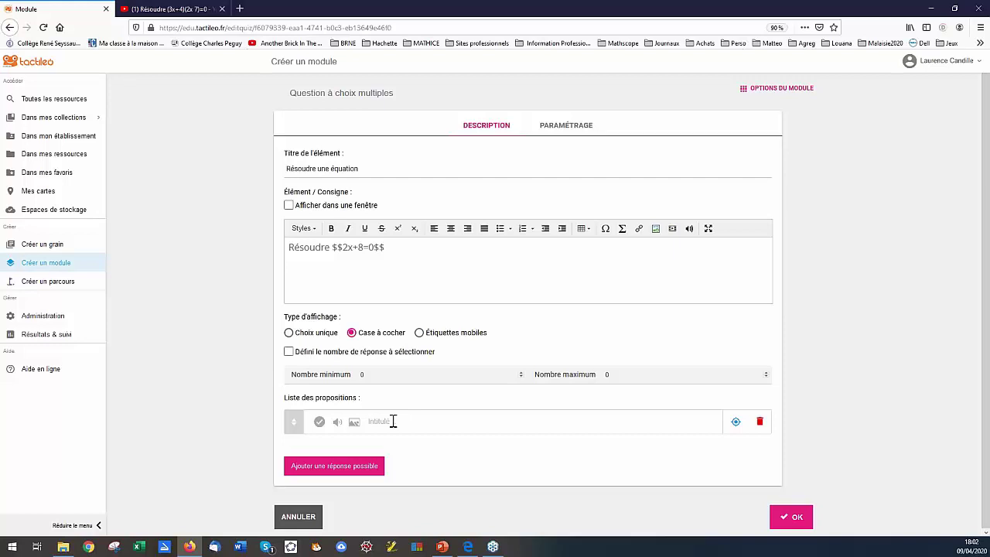
{"action": "type", "text": "4"}
{"action": "left_click", "coordinate": [344, 470]}
{"action": "left_click", "coordinate": [381, 457]}
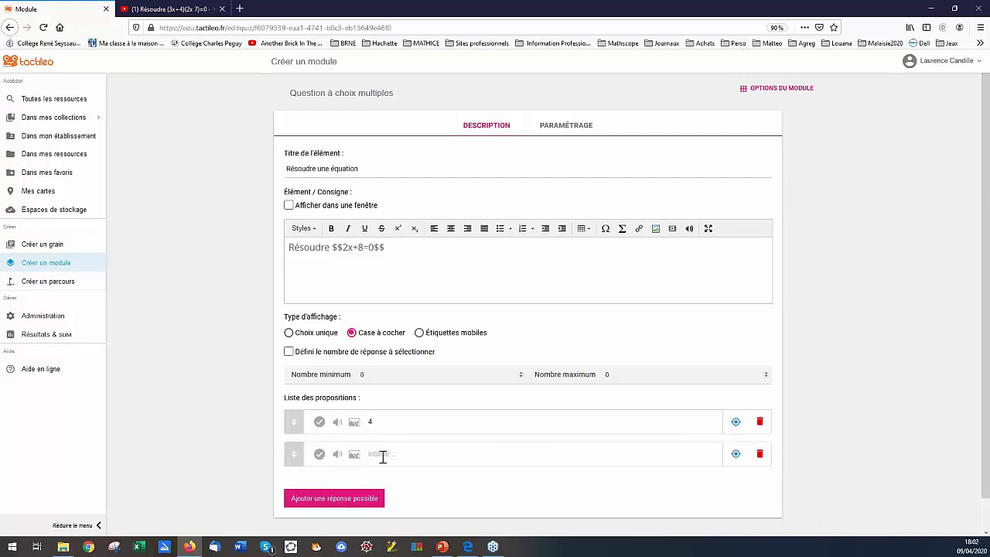
{"action": "type", "text": "-4"}
Add two more possible answers to the question, 6 and -10.
{"action": "left_click", "coordinate": [364, 502]}
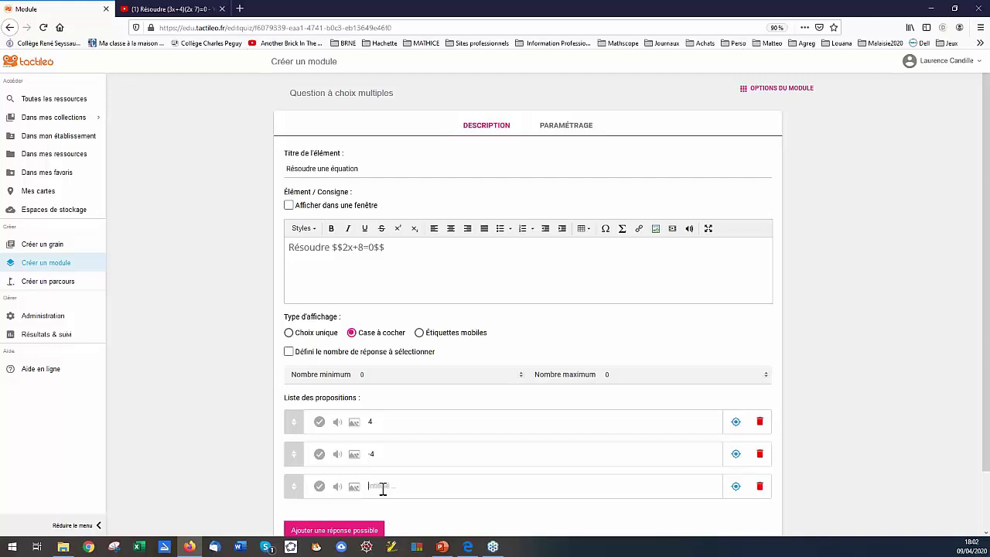
{"action": "type", "text": "6"}
{"action": "scroll", "coordinate": [368, 520], "scroll_direction": "down", "scroll_amount": 1}
{"action": "left_click", "coordinate": [366, 485]}
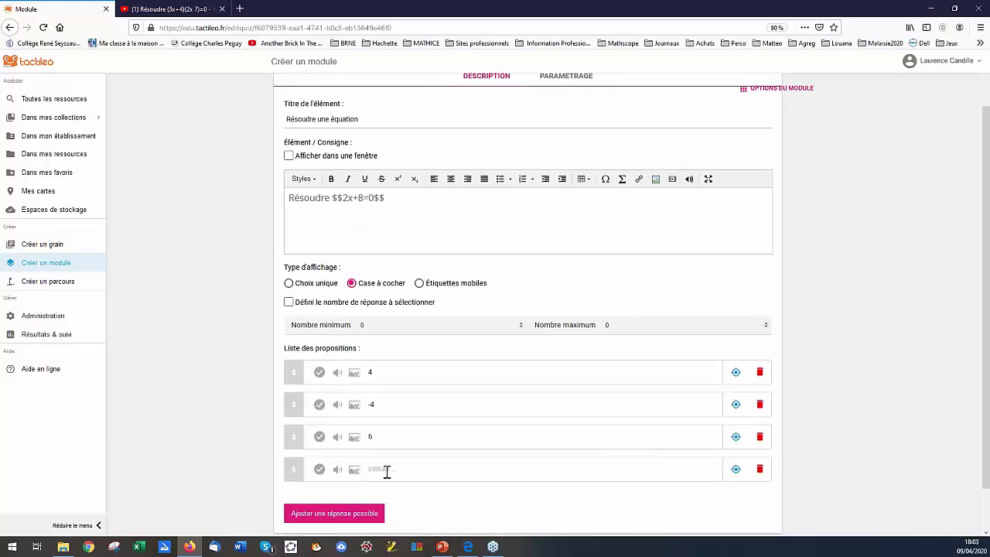
{"action": "type", "text": "1"}
{"action": "type", "text": "0"}
{"action": "type", "text": "-"}
Mark -4 as the correct answer, then validate the question and save it in the module.
{"action": "scroll", "coordinate": [432, 495], "scroll_direction": "down", "scroll_amount": 1}
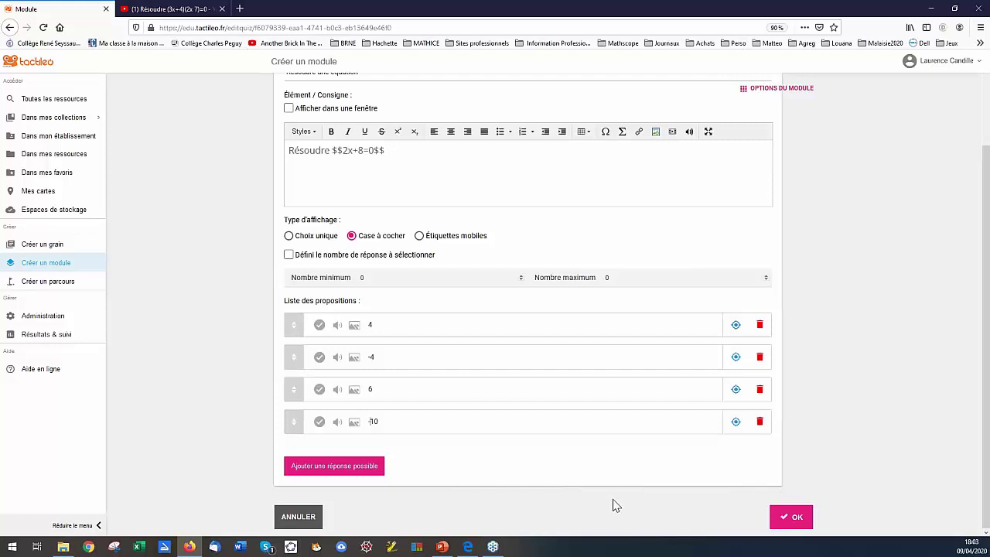
{"action": "left_click", "coordinate": [320, 360]}
{"action": "left_click", "coordinate": [796, 524]}
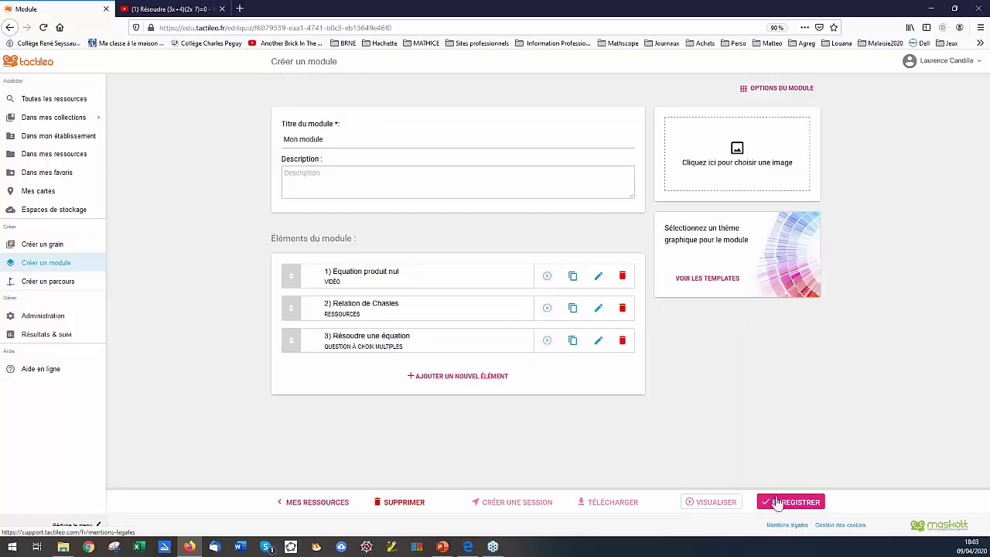
{"action": "left_click", "coordinate": [791, 504]}
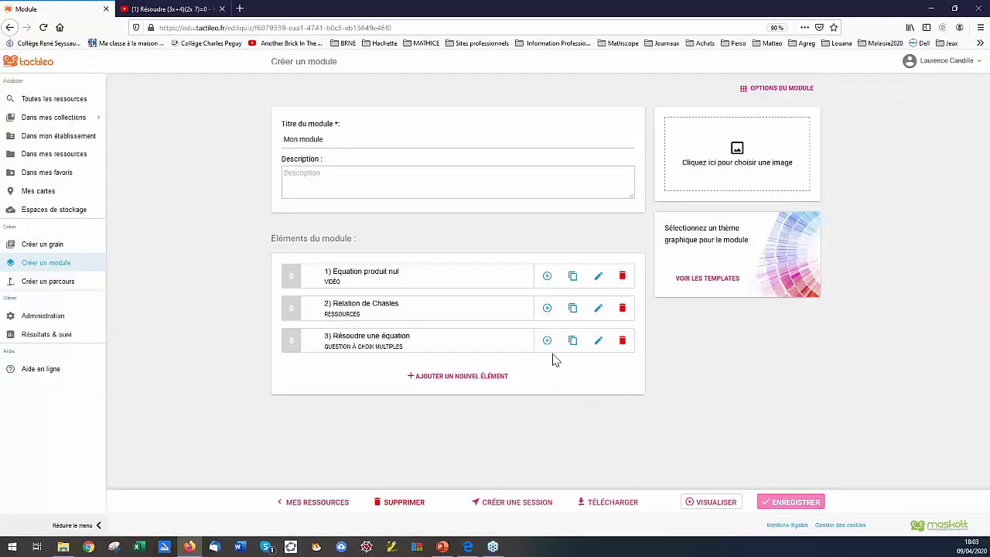
Preview the "Résoudre une équation" question, submit -4 as the answer and close the preview.
{"action": "left_click", "coordinate": [547, 341]}
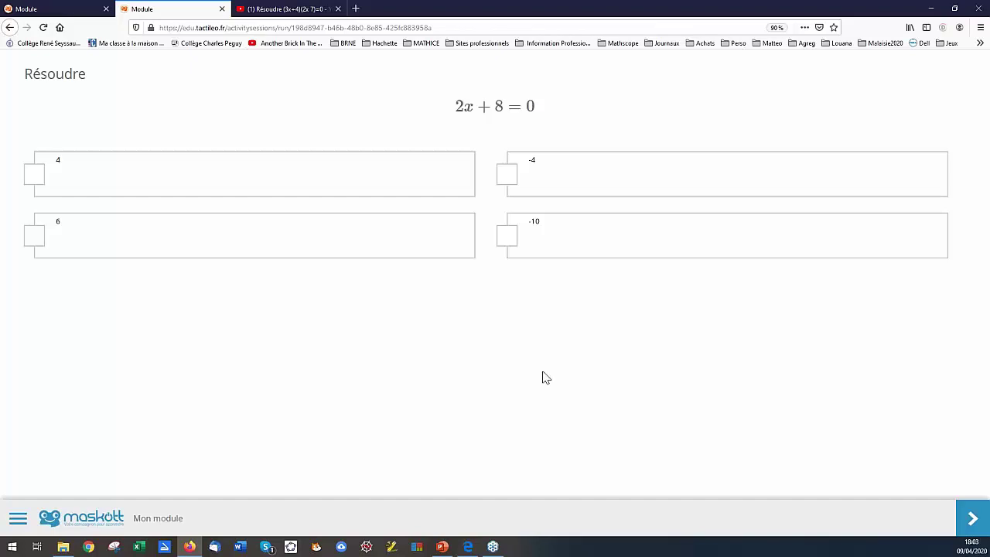
{"action": "left_click", "coordinate": [504, 181]}
{"action": "left_click", "coordinate": [971, 524]}
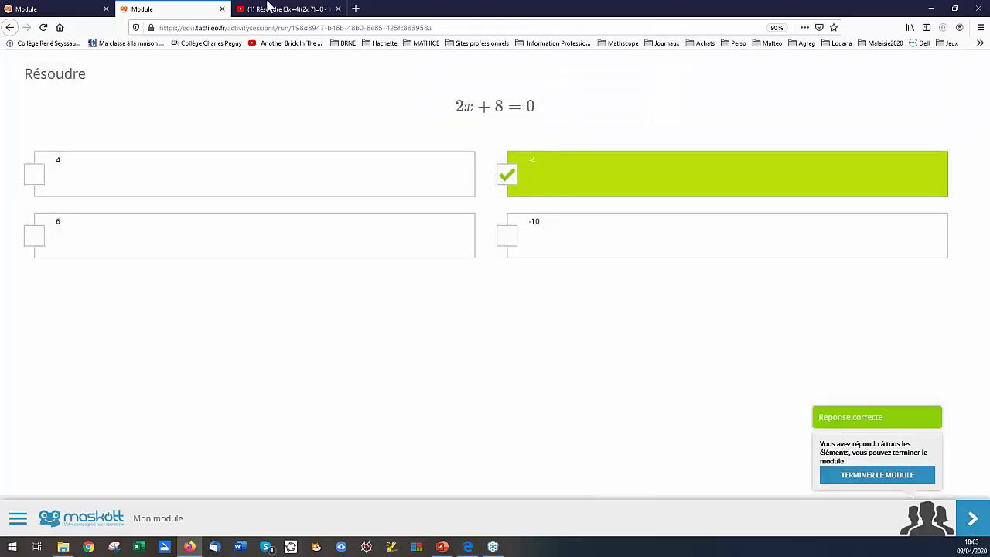
{"action": "left_click", "coordinate": [222, 9]}
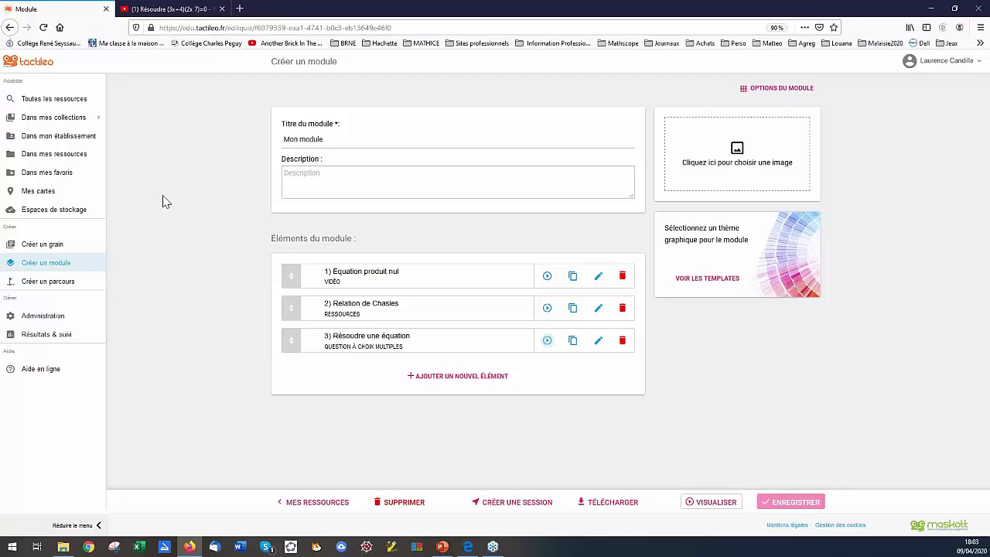
Add a "Grouper des éléments" element to the module and title it "Nombres premiers".
{"action": "left_click", "coordinate": [430, 376]}
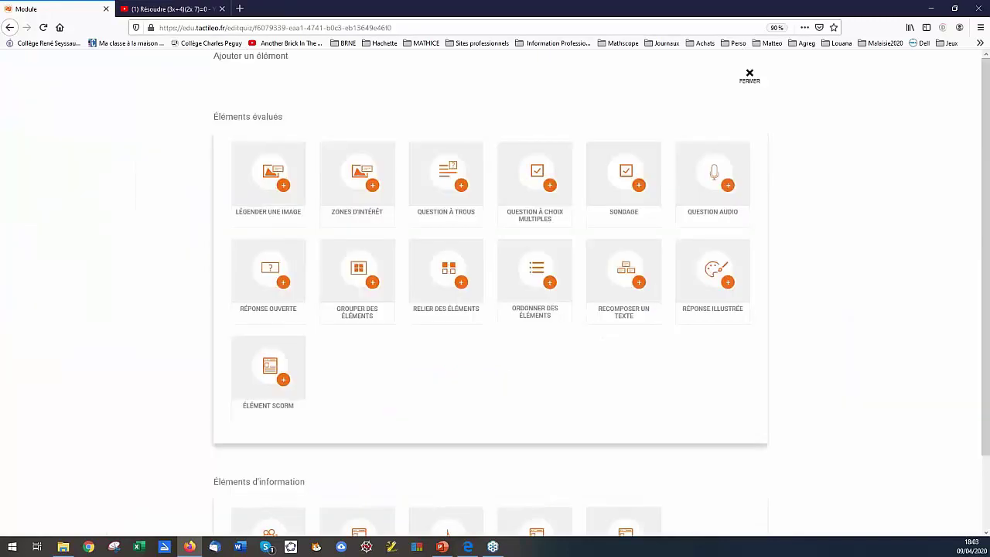
{"action": "scroll", "coordinate": [490, 294], "scroll_direction": "down", "scroll_amount": 2}
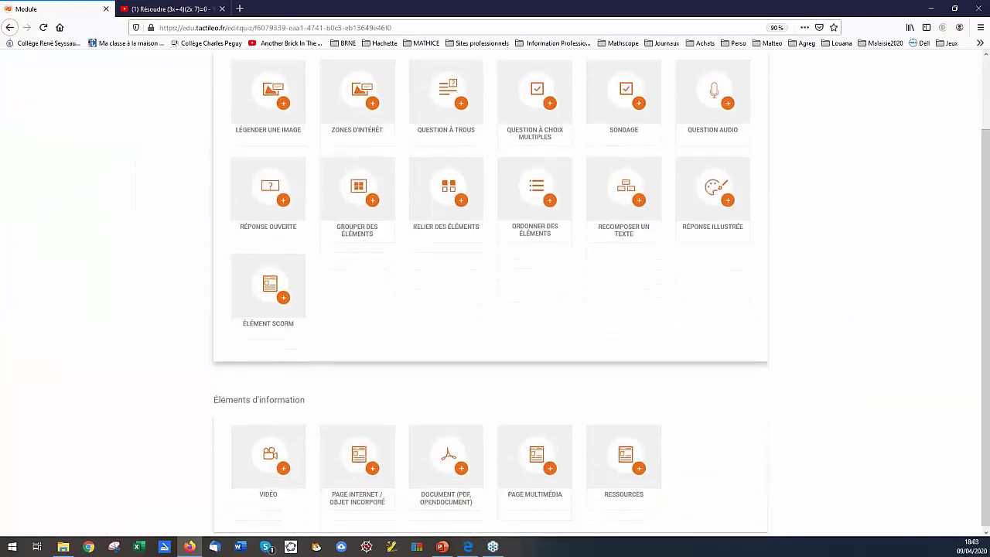
{"action": "scroll", "coordinate": [491, 294], "scroll_direction": "up", "scroll_amount": 2}
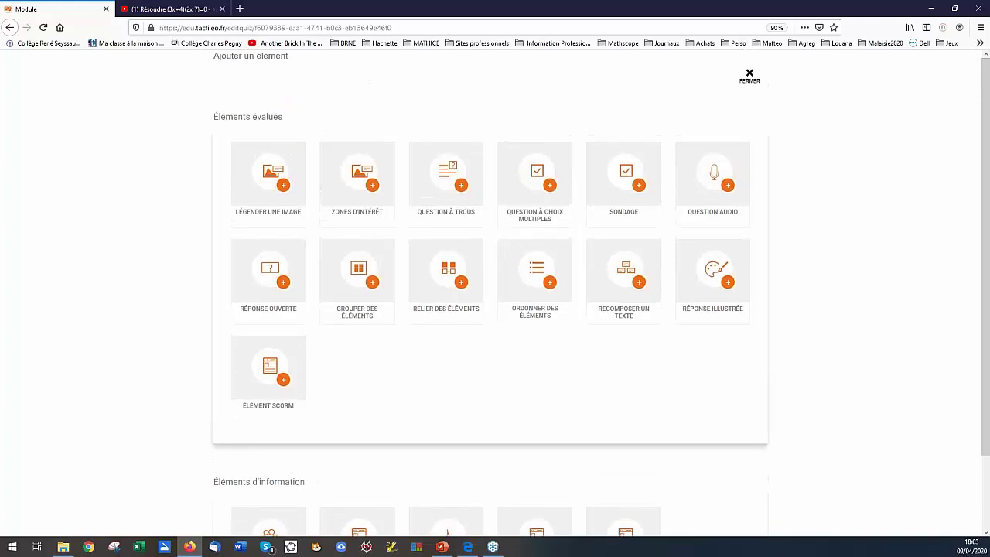
{"action": "scroll", "coordinate": [425, 384], "scroll_direction": "down", "scroll_amount": 1}
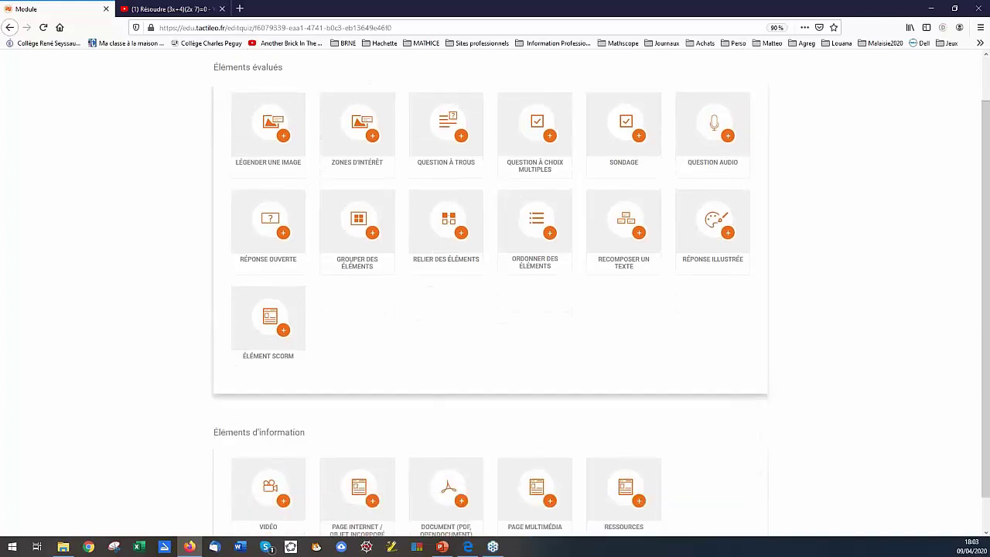
{"action": "left_click", "coordinate": [353, 243]}
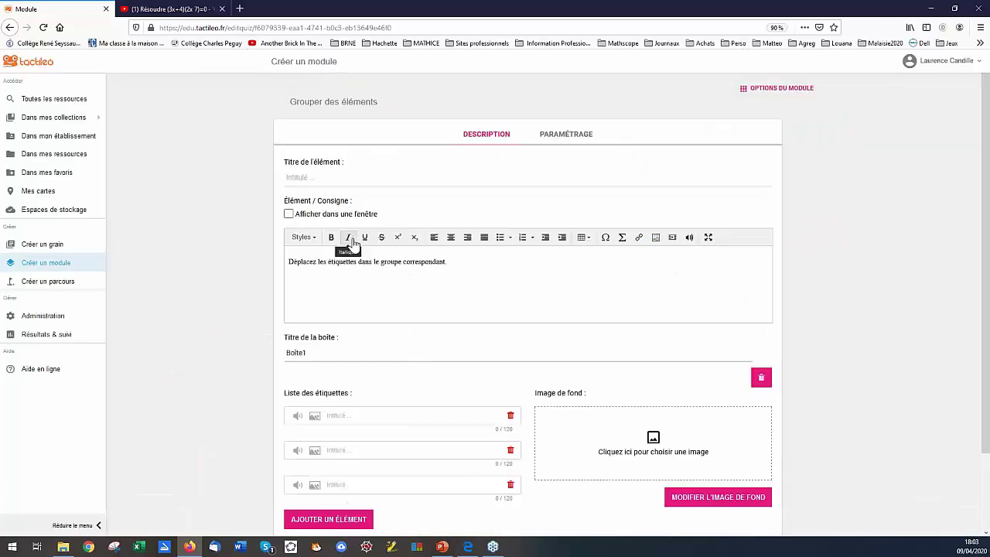
{"action": "left_click", "coordinate": [335, 184]}
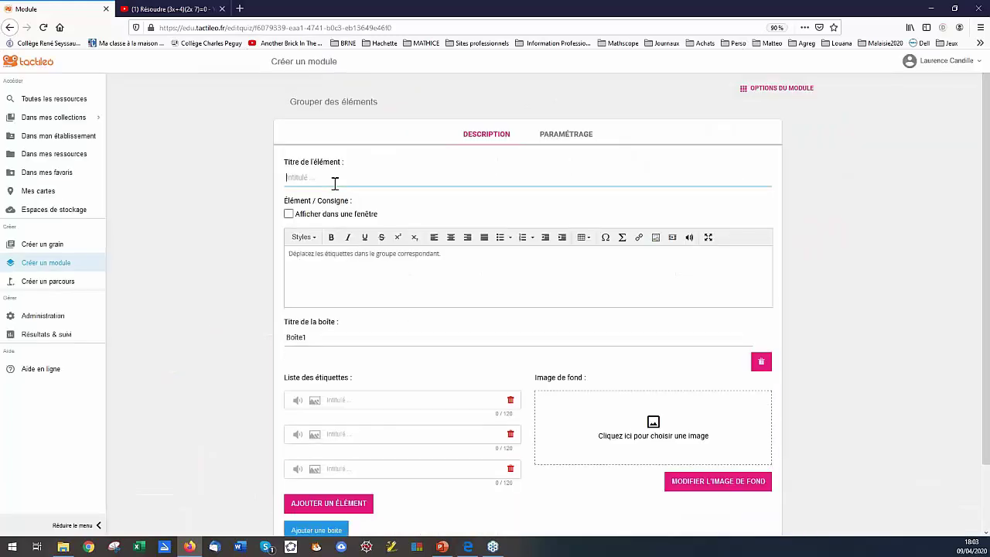
{"action": "type", "text": "Nombres premiers"}
Rename the first box "Nombres premiers" and fill its three labels with 3, 5 and 19.
{"action": "scroll", "coordinate": [363, 303], "scroll_direction": "down", "scroll_amount": 1}
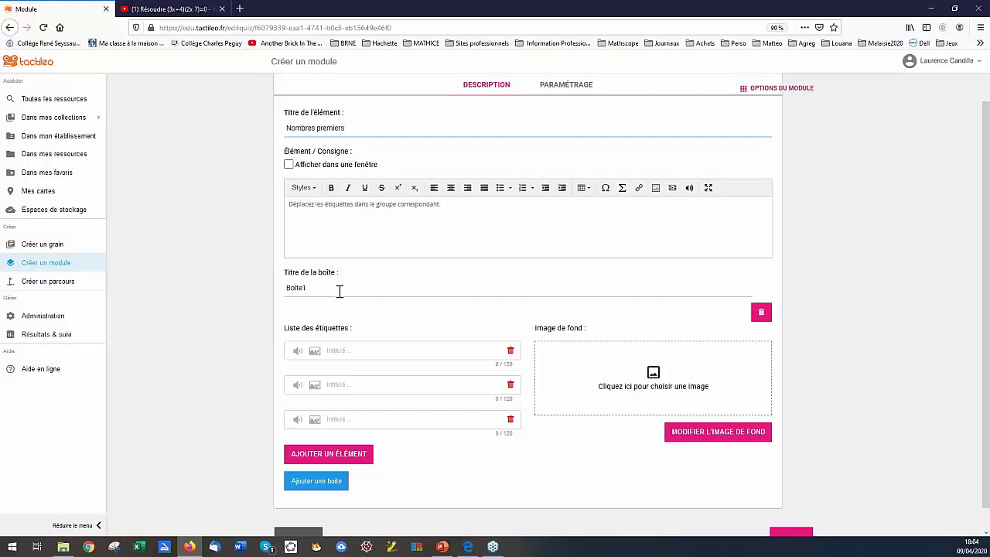
{"action": "left_click_drag", "start_coordinate": [313, 288], "coordinate": [287, 283]}
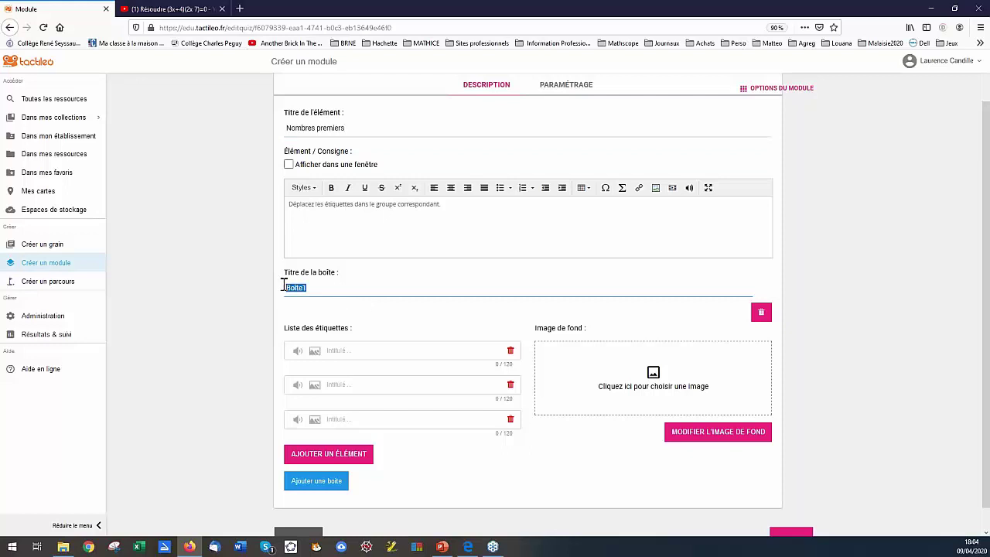
{"action": "type", "text": "Nombres premiers"}
{"action": "left_click", "coordinate": [347, 350]}
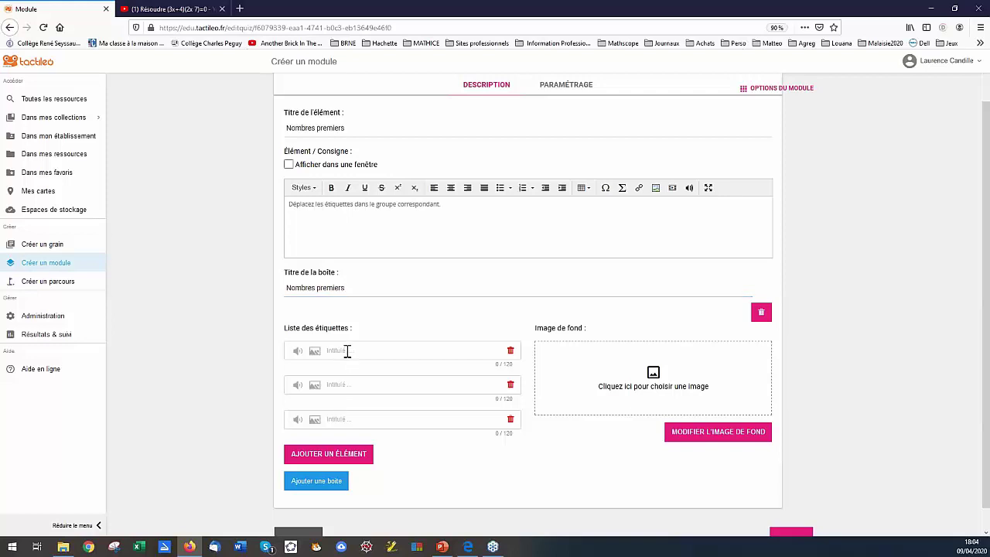
{"action": "type", "text": "3"}
{"action": "left_click", "coordinate": [342, 386]}
{"action": "type", "text": "5"}
{"action": "left_click", "coordinate": [351, 420]}
{"action": "type", "text": "19"}
Add a second box to the grouping element and title it "Nombres non premiers".
{"action": "scroll", "coordinate": [400, 462], "scroll_direction": "down", "scroll_amount": 1}
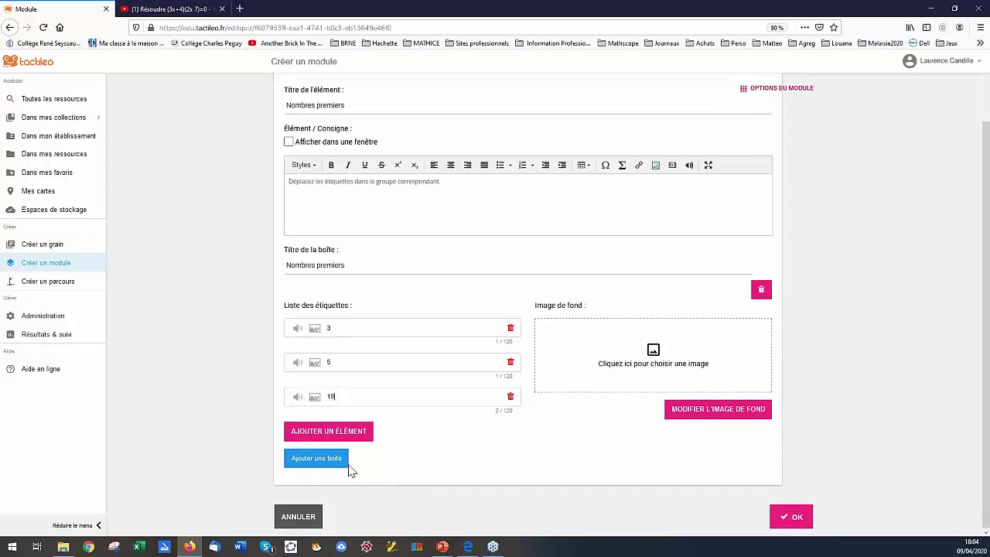
{"action": "left_click", "coordinate": [344, 459]}
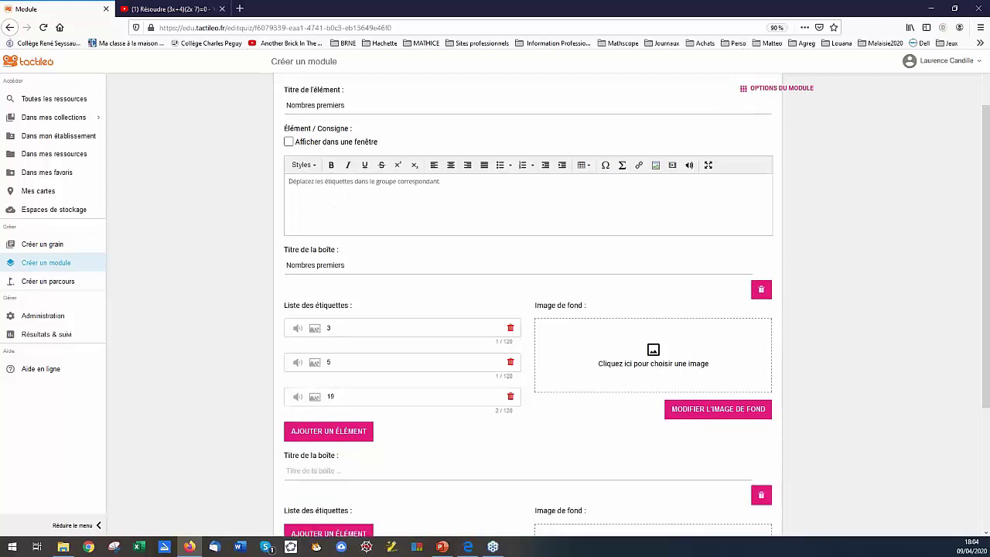
{"action": "left_click", "coordinate": [334, 472]}
{"action": "type", "text": "N"}
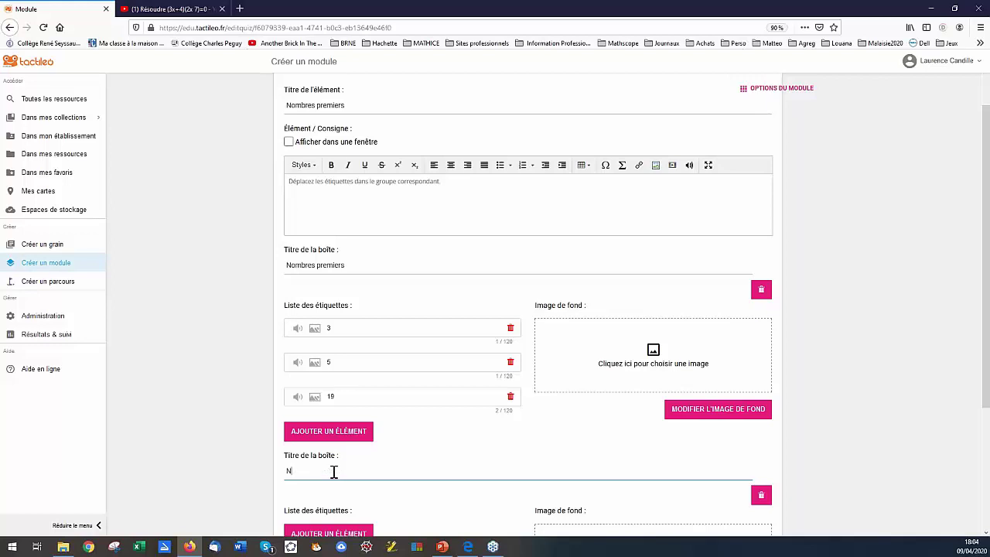
{"action": "type", "text": "ombres non premiers"}
Add three labels, 1, 4 and 15, to the "Nombres non premiers" box.
{"action": "scroll", "coordinate": [334, 471], "scroll_direction": "down", "scroll_amount": 3}
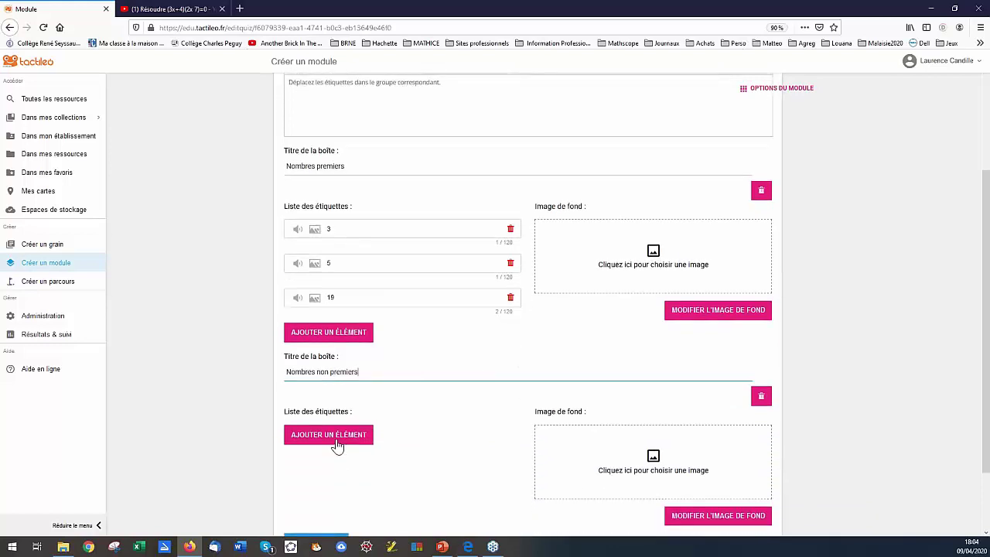
{"action": "left_click", "coordinate": [336, 439]}
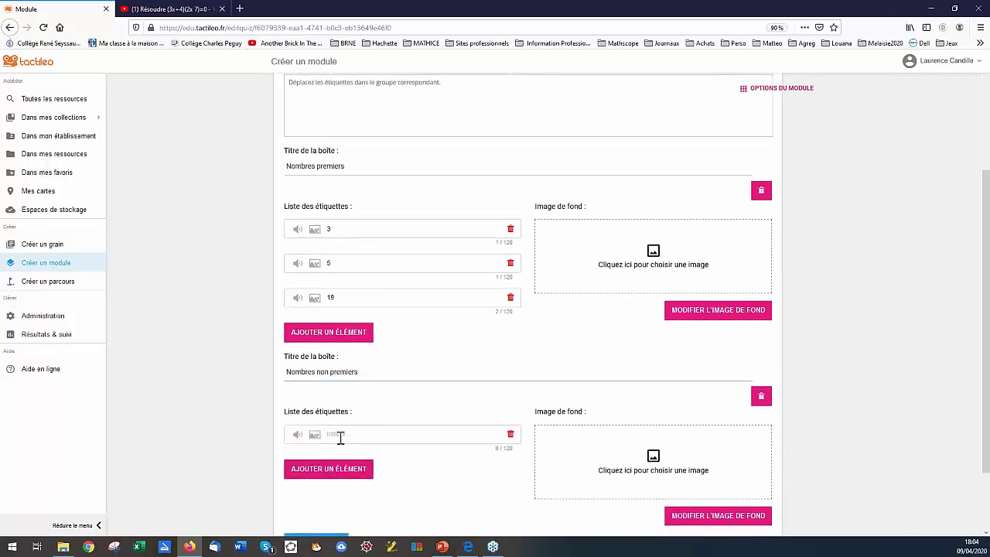
{"action": "type", "text": "1"}
{"action": "left_click", "coordinate": [335, 471]}
{"action": "type", "text": "4"}
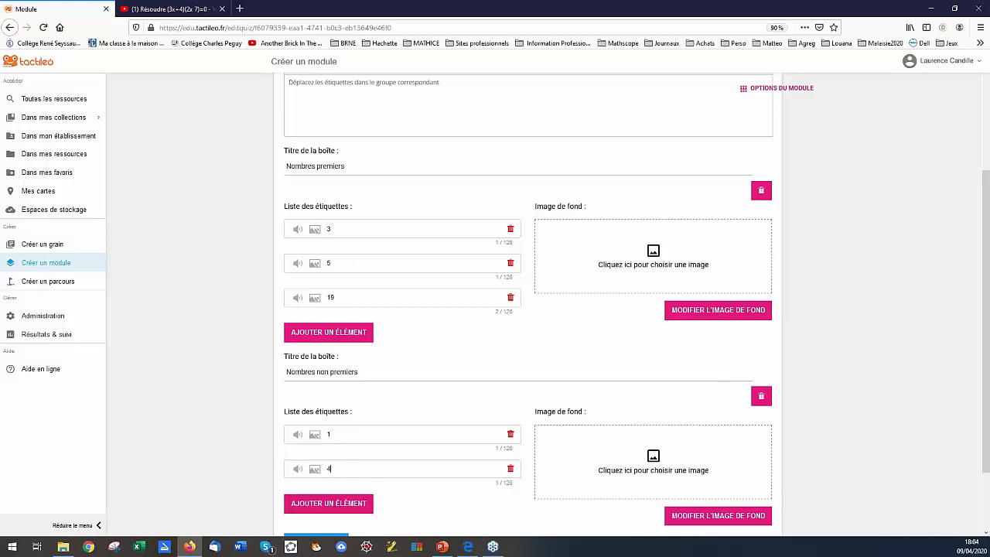
{"action": "left_click", "coordinate": [333, 503]}
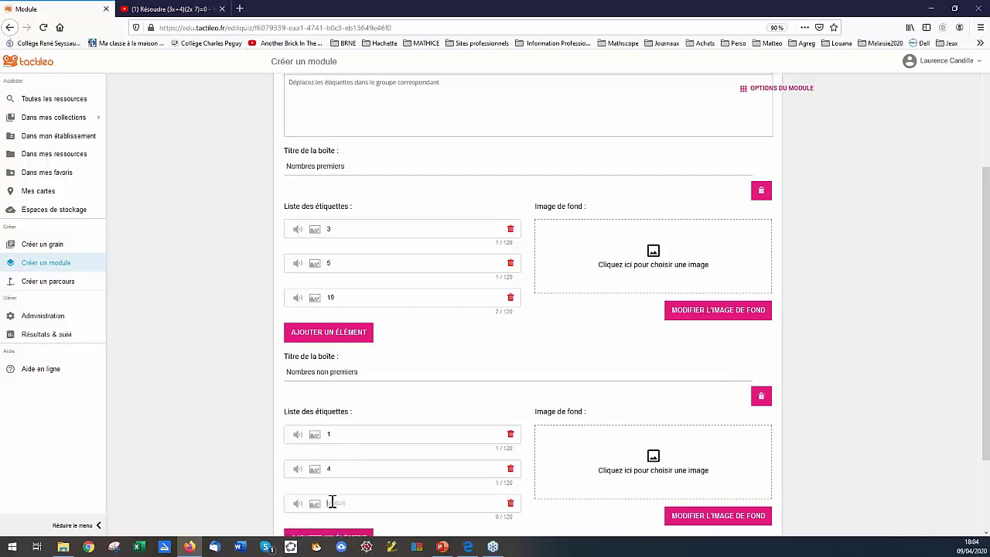
{"action": "type", "text": "15"}
Validate the grouping element and save the module.
{"action": "scroll", "coordinate": [702, 272], "scroll_direction": "down", "scroll_amount": 3}
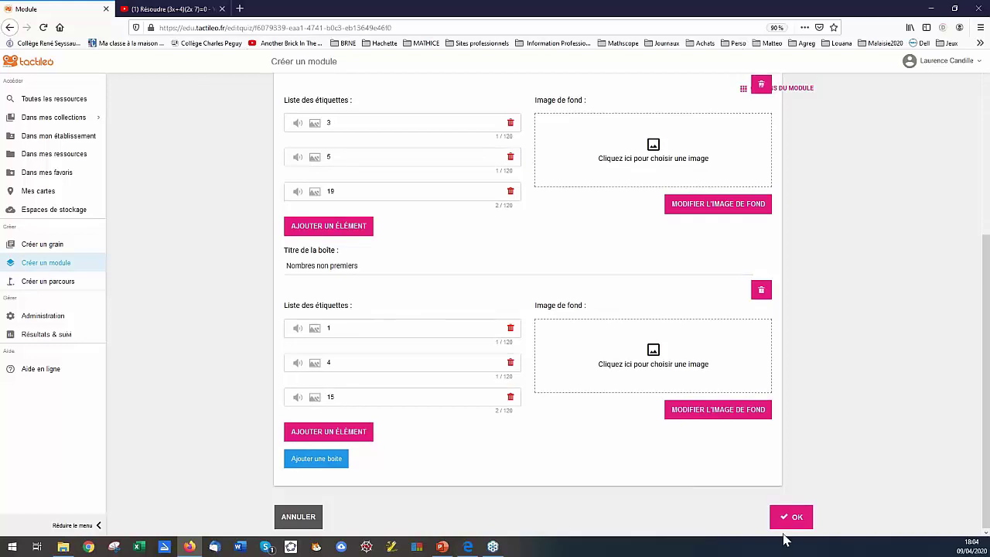
{"action": "left_click", "coordinate": [791, 518]}
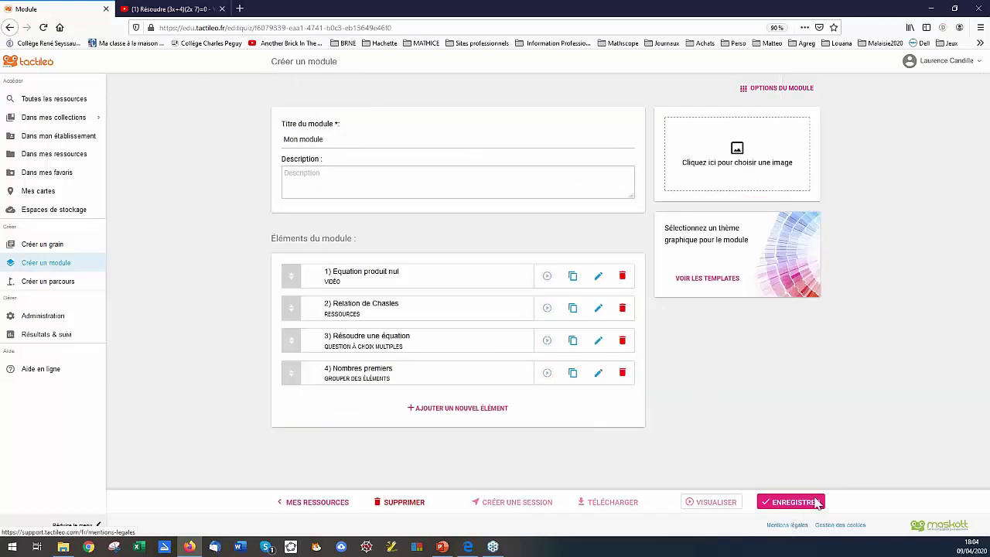
{"action": "left_click", "coordinate": [776, 503]}
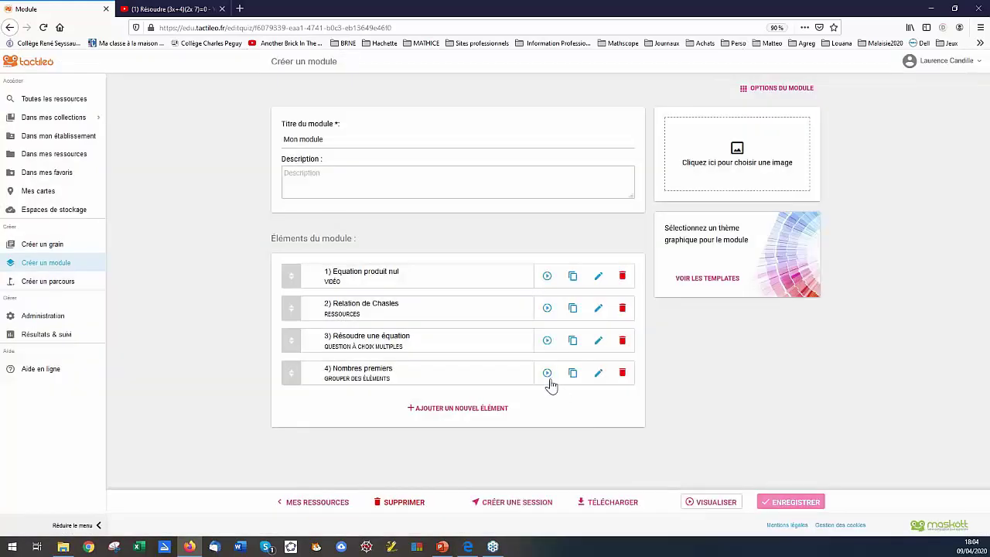
Preview the "Nombres premiers" grouping element and place the labels 3, 19 and 5 in the "Nombres premiers" box.
{"action": "left_click", "coordinate": [546, 372]}
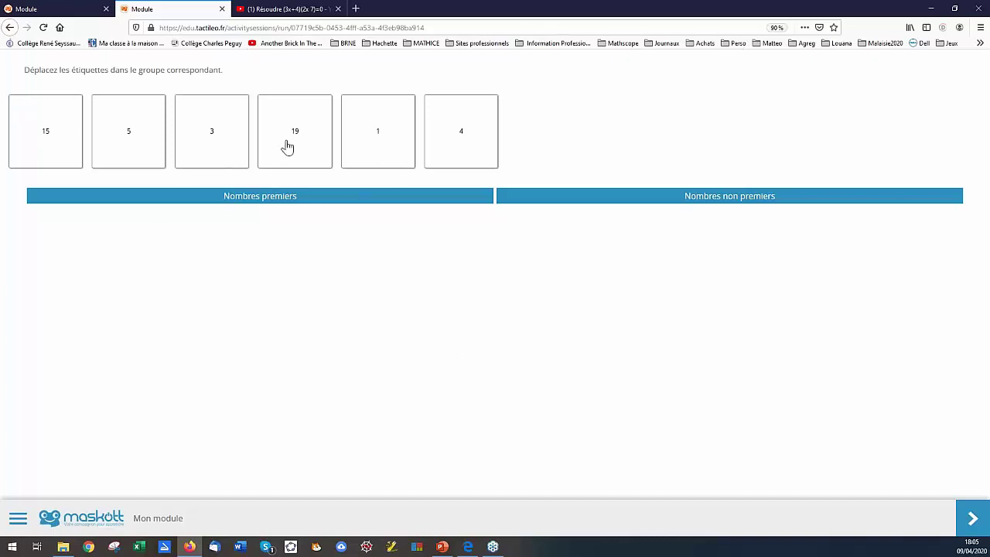
{"action": "left_click_drag", "start_coordinate": [219, 131], "coordinate": [77, 246]}
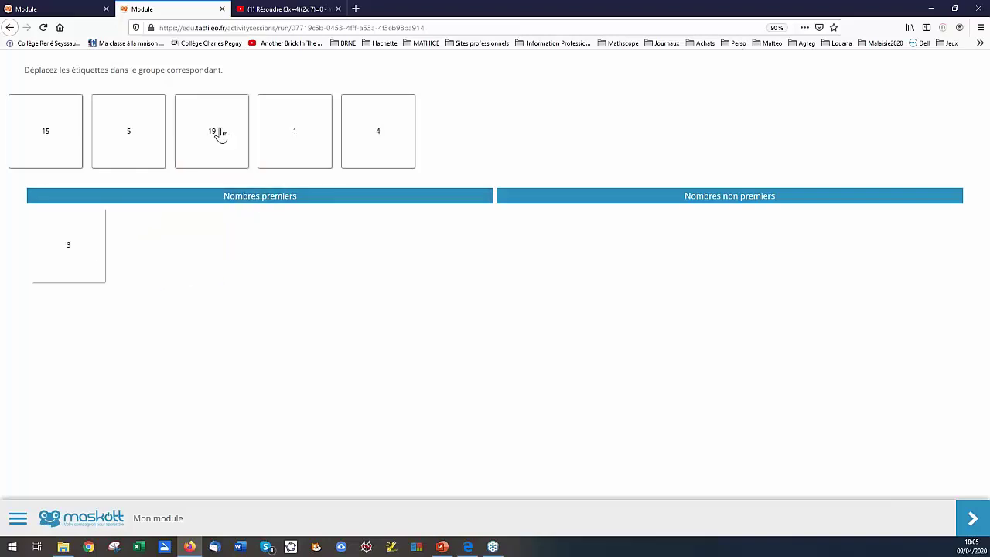
{"action": "left_click_drag", "start_coordinate": [216, 132], "coordinate": [152, 244]}
{"action": "left_click_drag", "start_coordinate": [142, 147], "coordinate": [229, 261]}
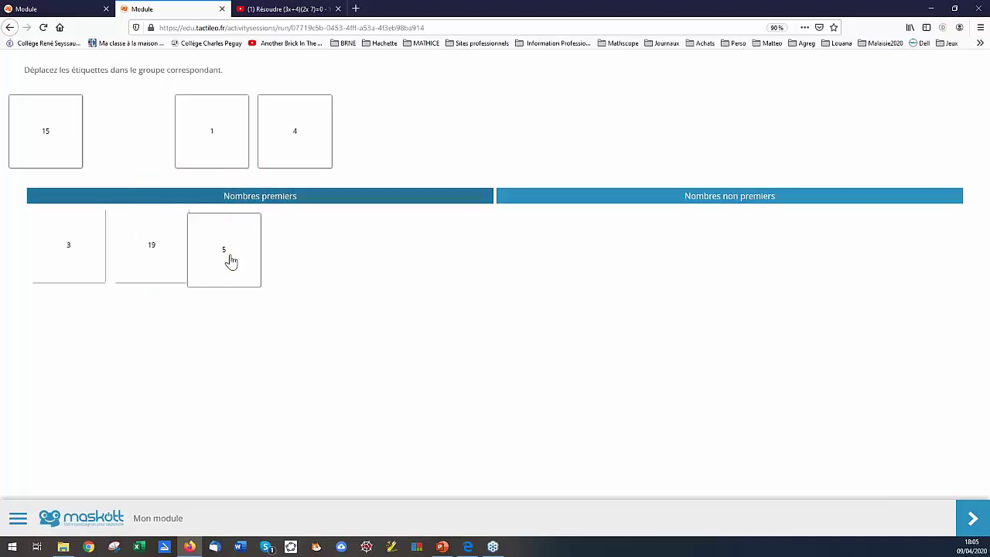
Place the labels 15, 1 and 4 in the "Nombres non premiers" box, submit the answer and finish the preview.
{"action": "left_click_drag", "start_coordinate": [27, 132], "coordinate": [37, 137]}
{"action": "left_click_drag", "start_coordinate": [615, 283], "coordinate": [614, 283]}
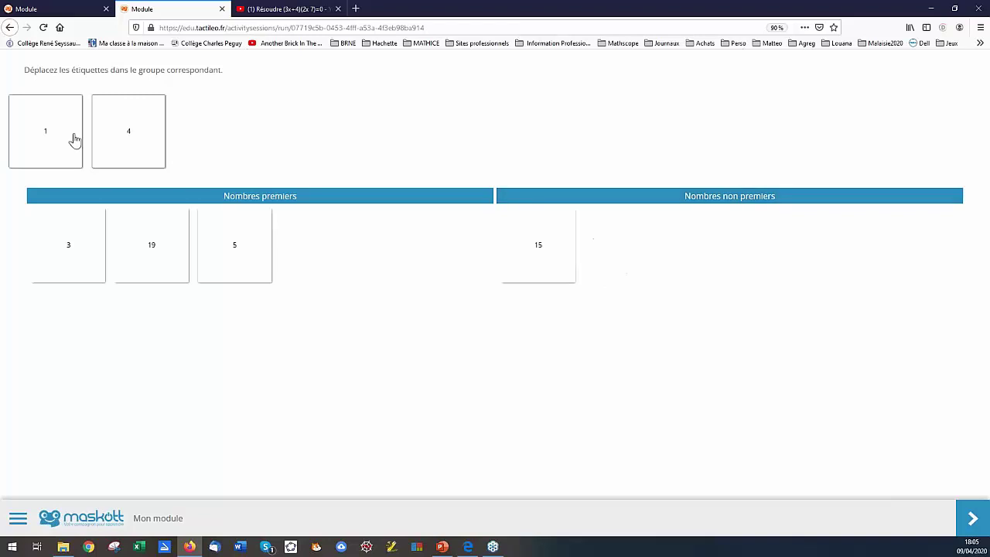
{"action": "left_click_drag", "start_coordinate": [73, 137], "coordinate": [649, 248]}
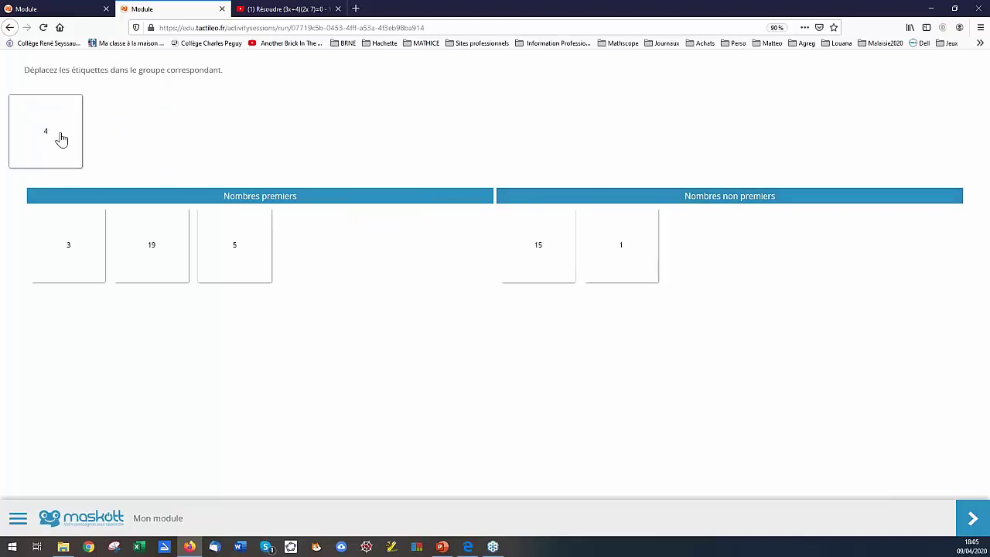
{"action": "left_click_drag", "start_coordinate": [59, 139], "coordinate": [727, 255]}
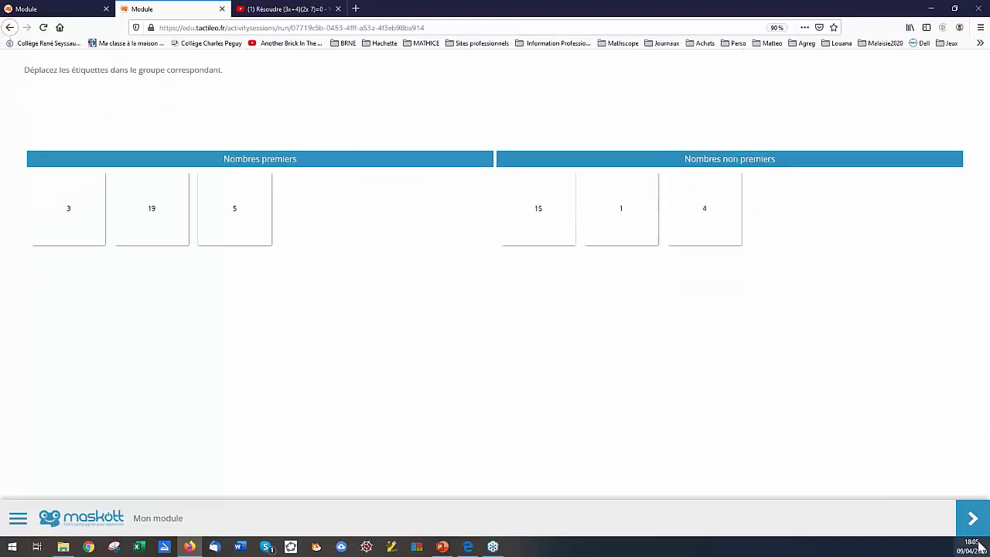
{"action": "left_click", "coordinate": [971, 517]}
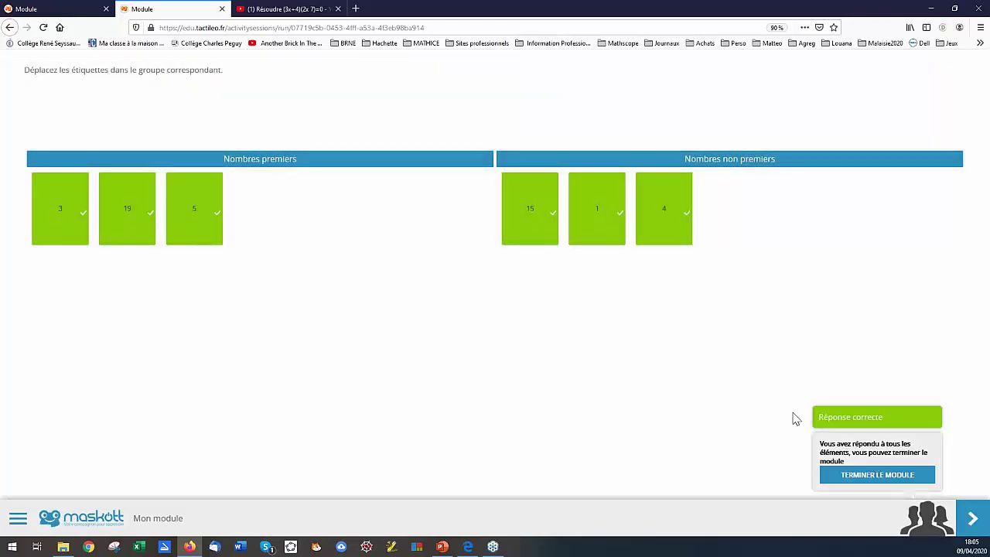
{"action": "left_click", "coordinate": [843, 476]}
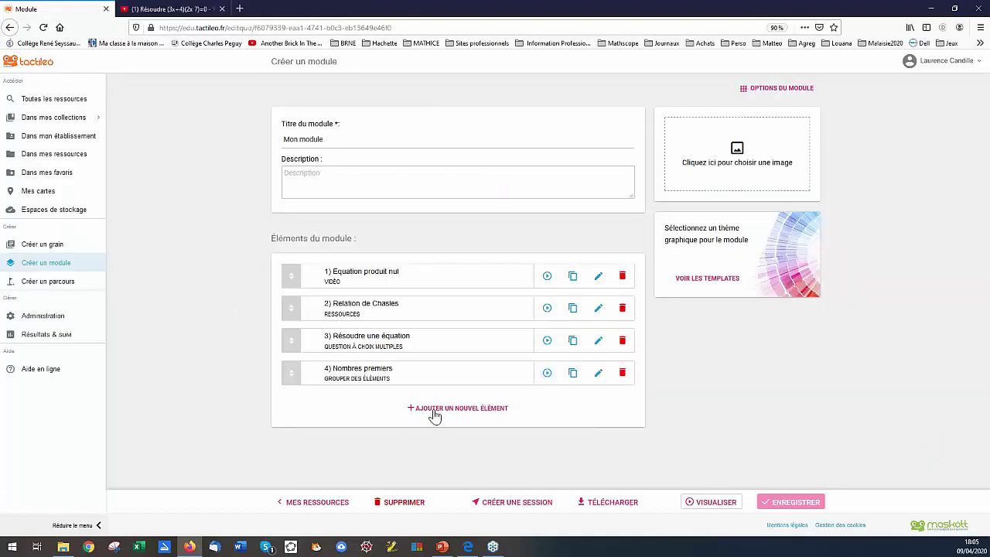
Start a new Ressources element and filter the library by the collection "Mathématiques - Première - Spécialité - Voie Générale".
{"action": "left_click", "coordinate": [435, 410]}
{"action": "scroll", "coordinate": [437, 415], "scroll_direction": "down", "scroll_amount": 1}
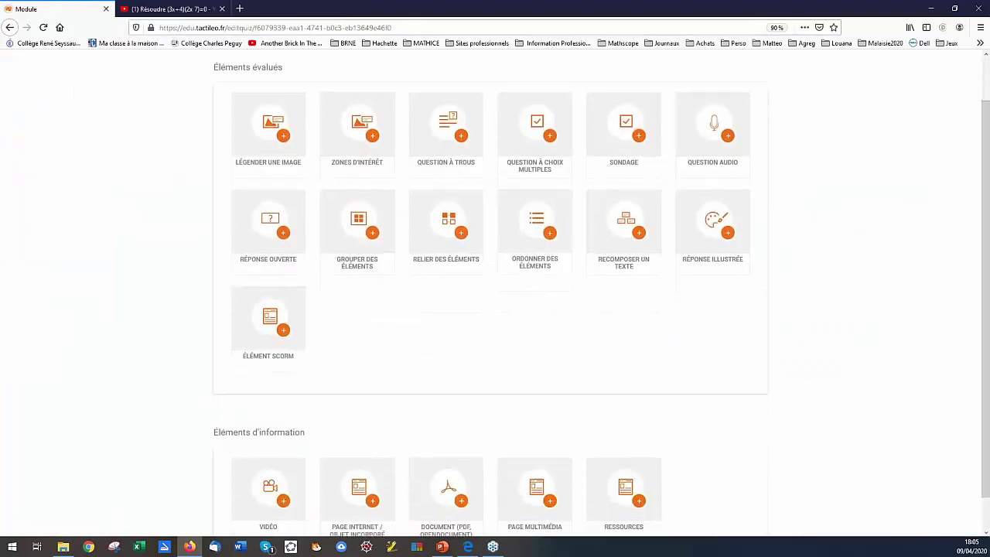
{"action": "scroll", "coordinate": [622, 464], "scroll_direction": "down", "scroll_amount": 1}
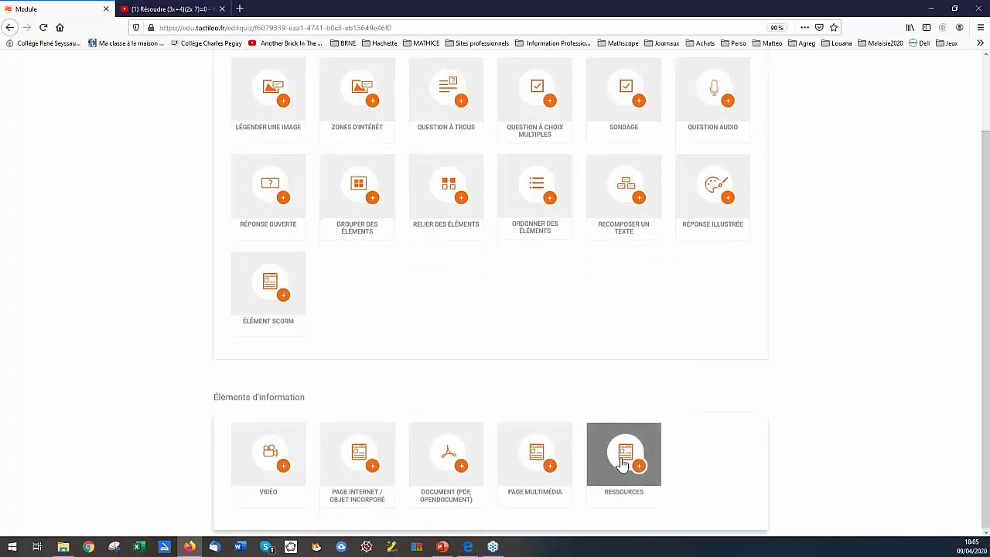
{"action": "left_click", "coordinate": [623, 462]}
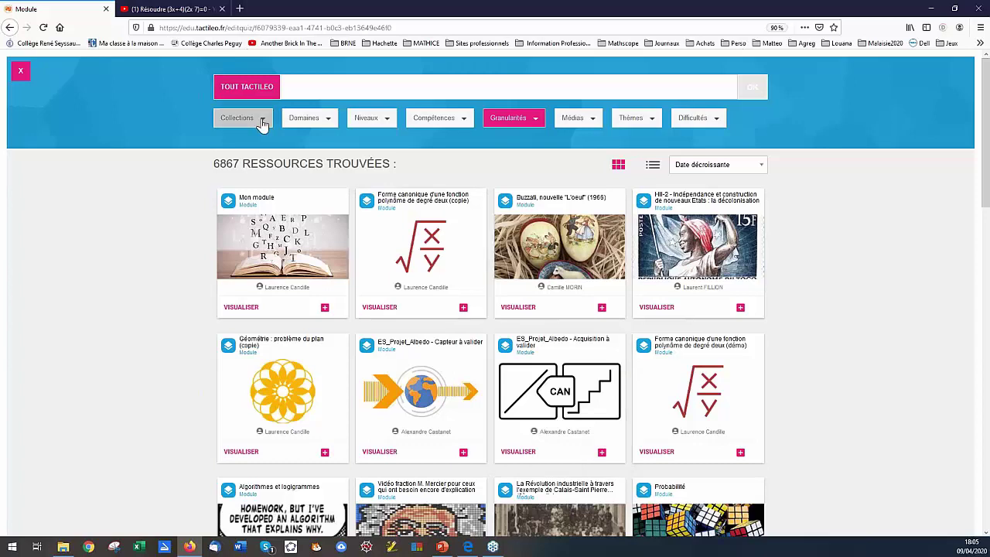
{"action": "left_click", "coordinate": [262, 123]}
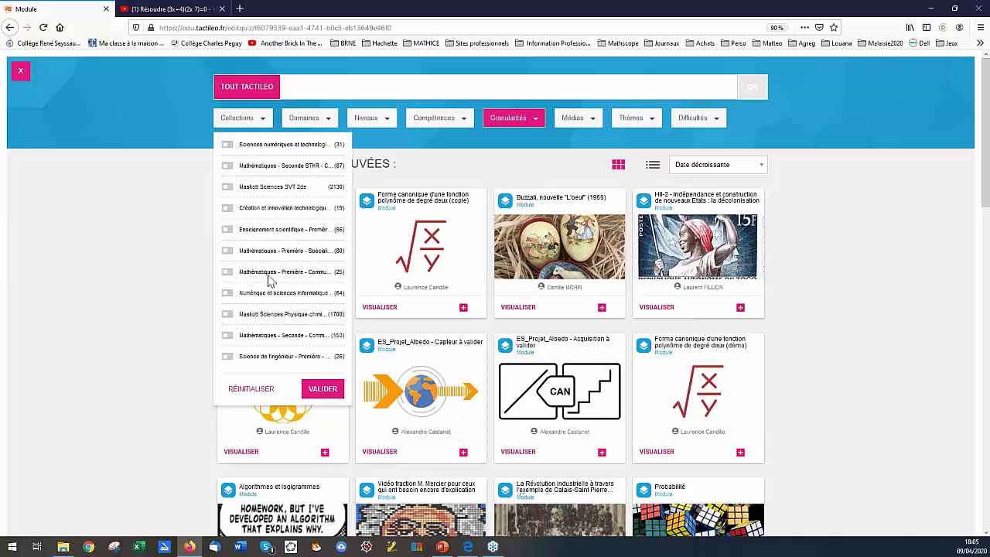
{"action": "left_click", "coordinate": [228, 252]}
{"action": "left_click", "coordinate": [323, 389]}
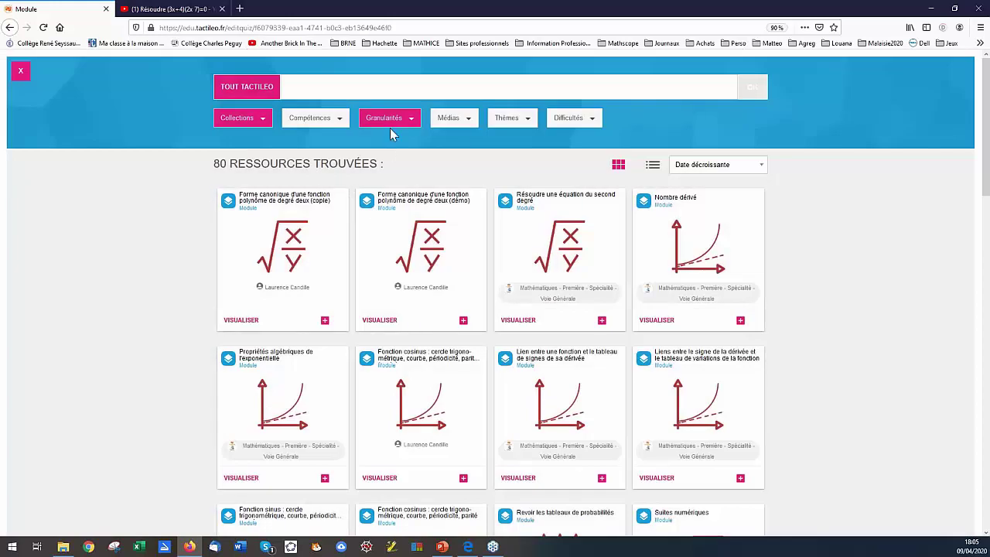
Limit the results to Grain resources, add "Calculer les termes u_(n+1) et u_(2n) d'une suite" to the module and save.
{"action": "left_click", "coordinate": [408, 120]}
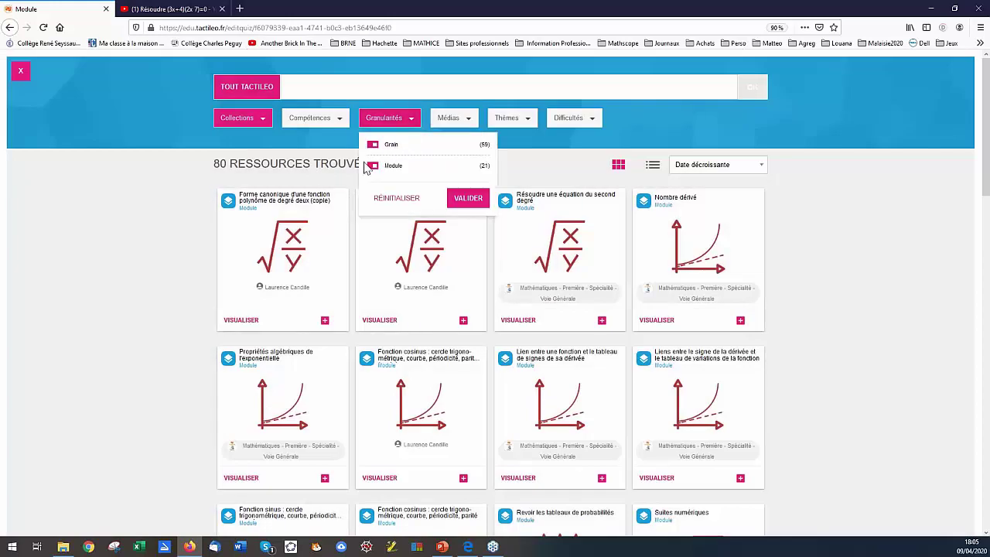
{"action": "left_click", "coordinate": [463, 199]}
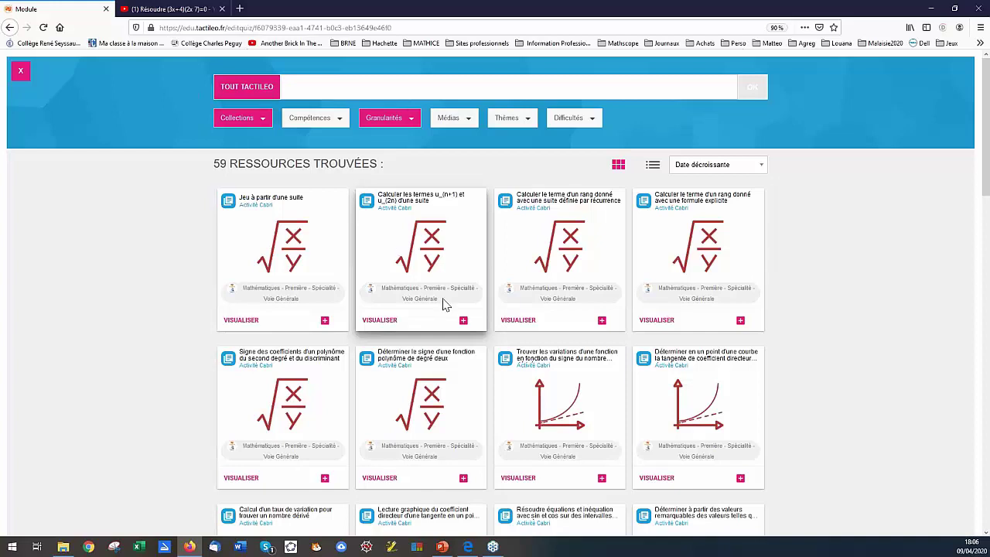
{"action": "left_click", "coordinate": [463, 321]}
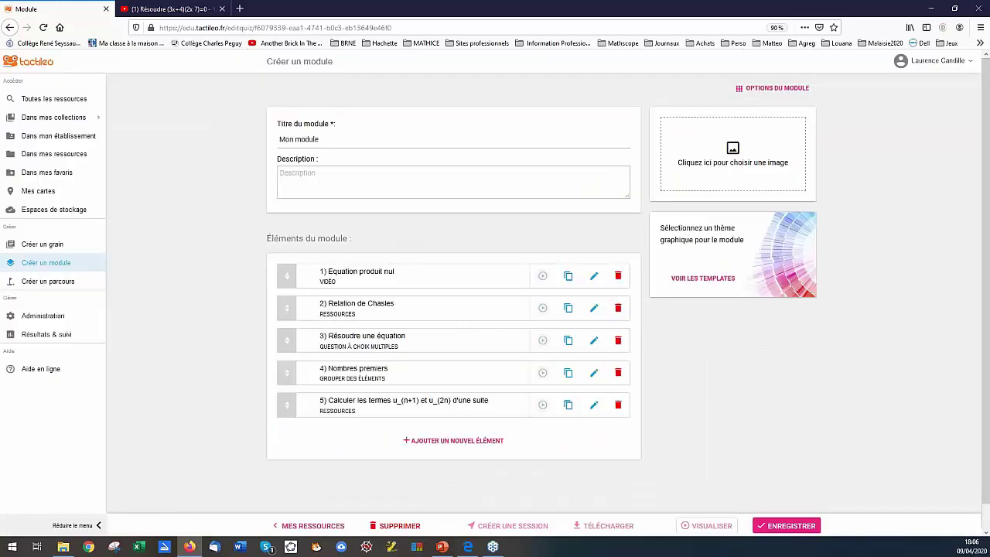
{"action": "left_click", "coordinate": [769, 530]}
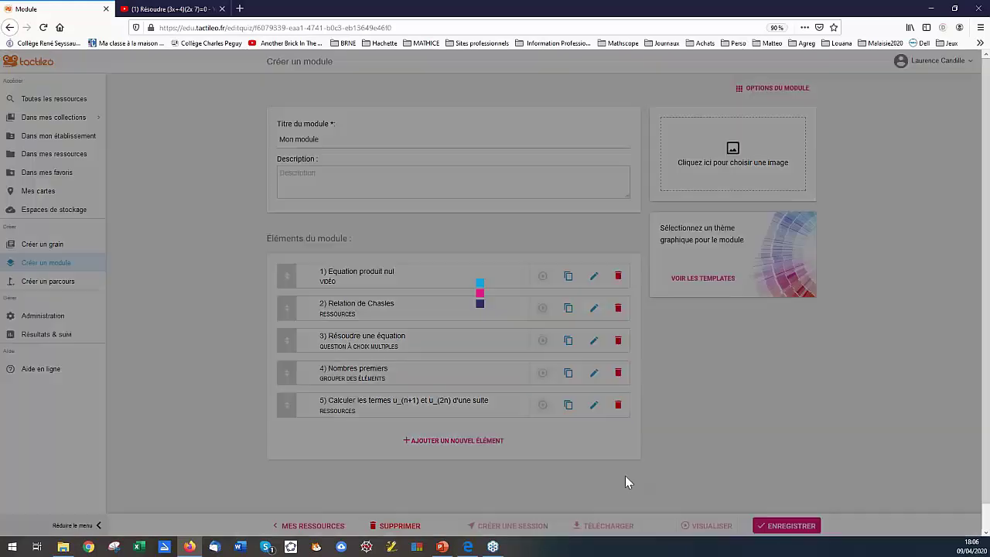
Preview the fifth module element, "Calculer les termes u_(n+1) et u_(2n) d'une suite", and close the preview.
{"action": "left_click", "coordinate": [542, 404]}
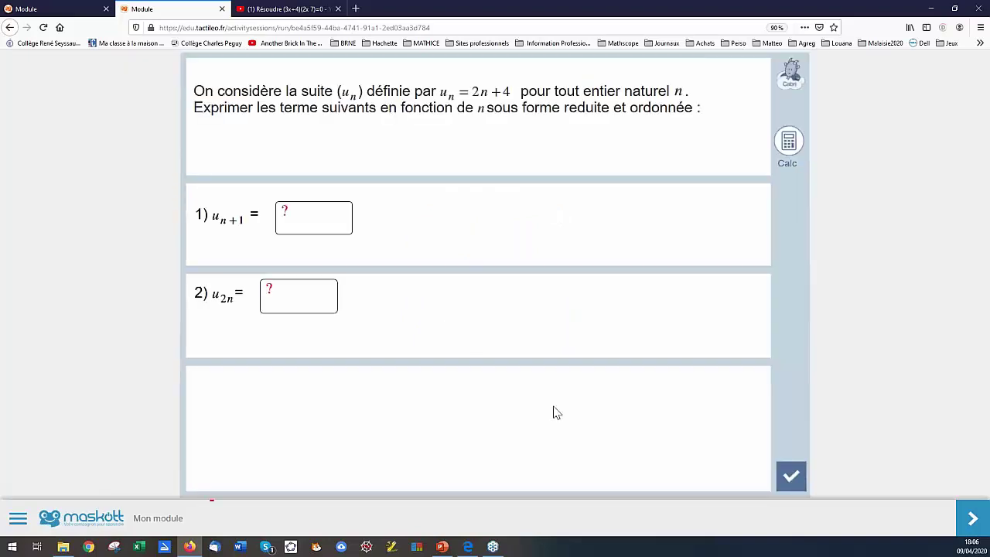
{"action": "left_click", "coordinate": [223, 10]}
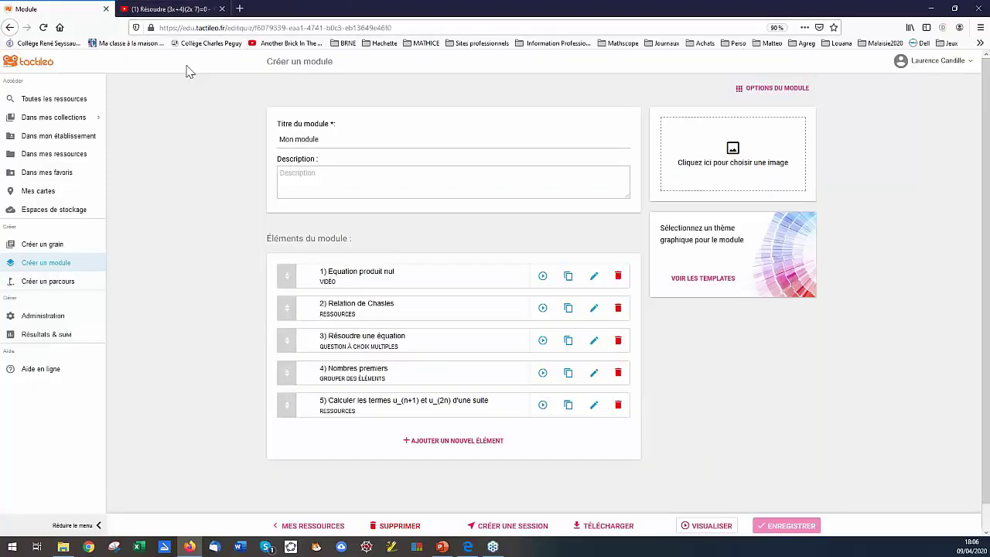